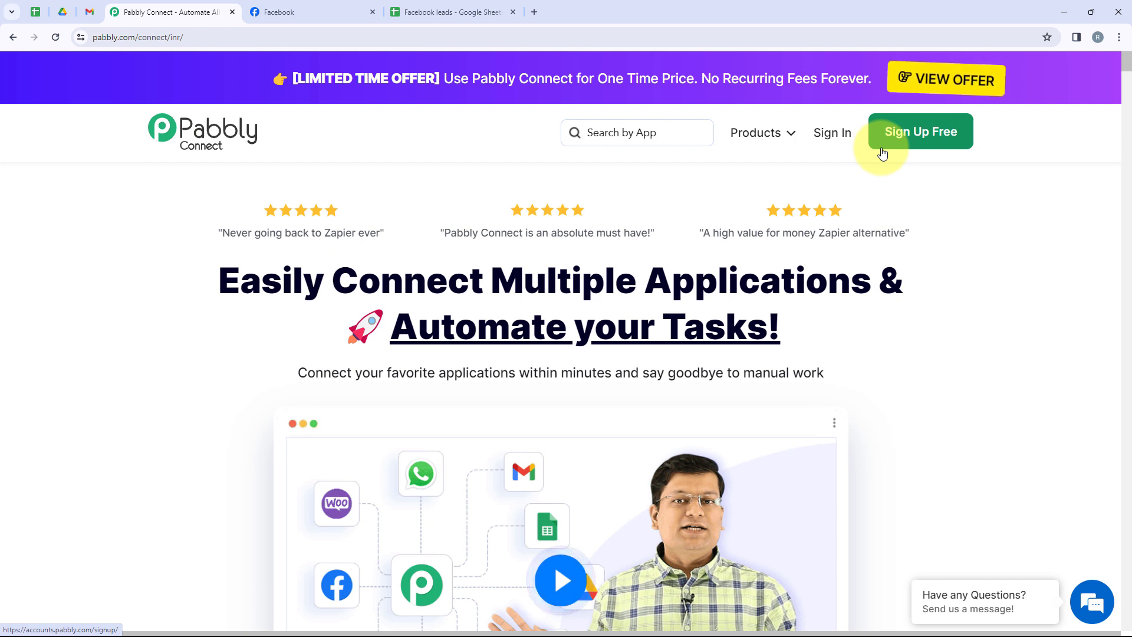
Sign in to the Pabbly account and open the Pabbly Connect dashboard from the list of all apps.
click(832, 149)
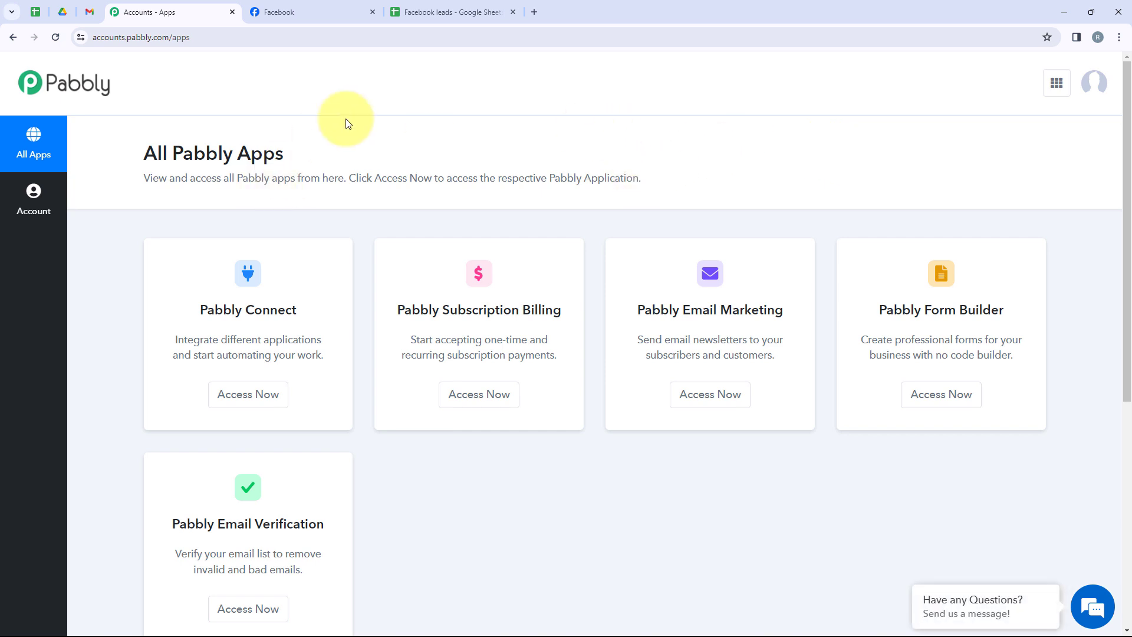
drag(285, 154, 137, 161)
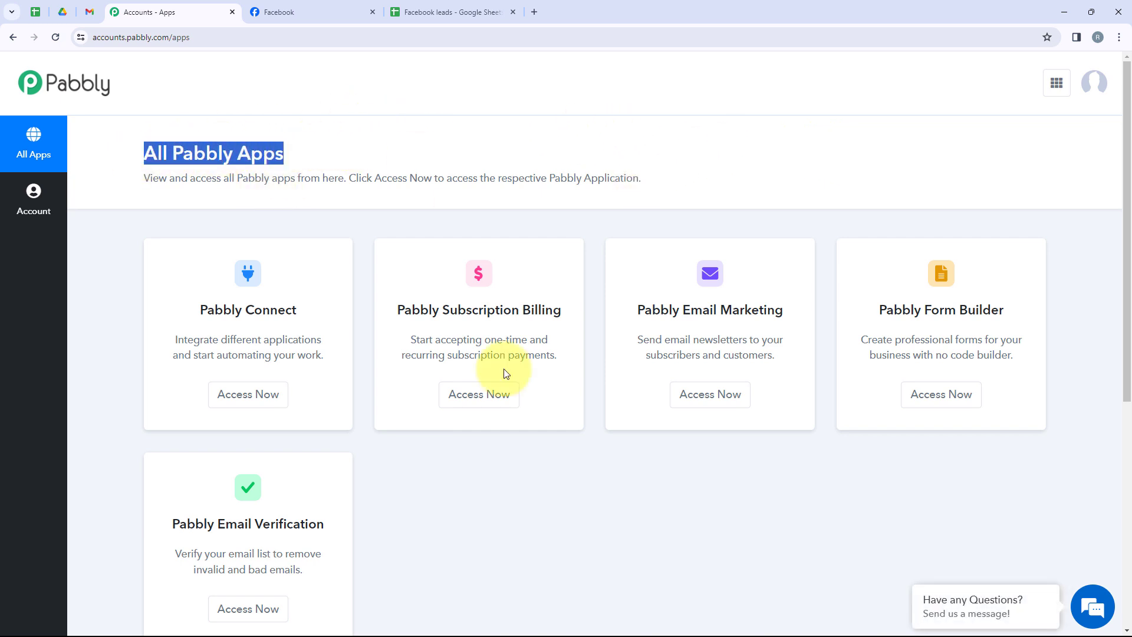
scroll(536, 377, down, 2)
scroll(541, 381, up, 2)
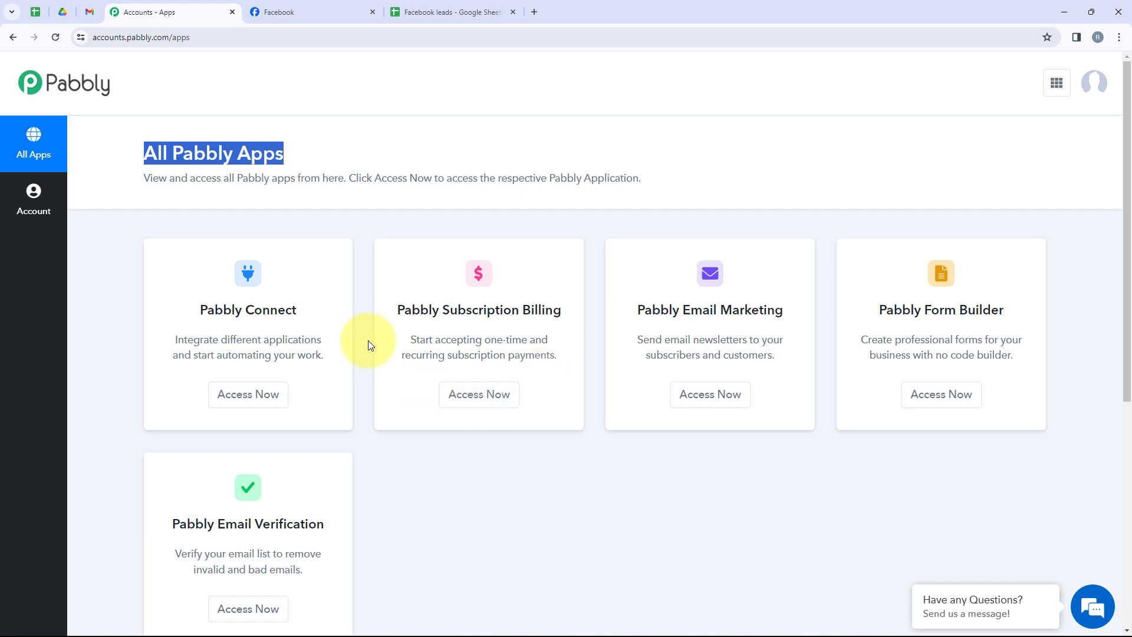
drag(328, 324, 197, 305)
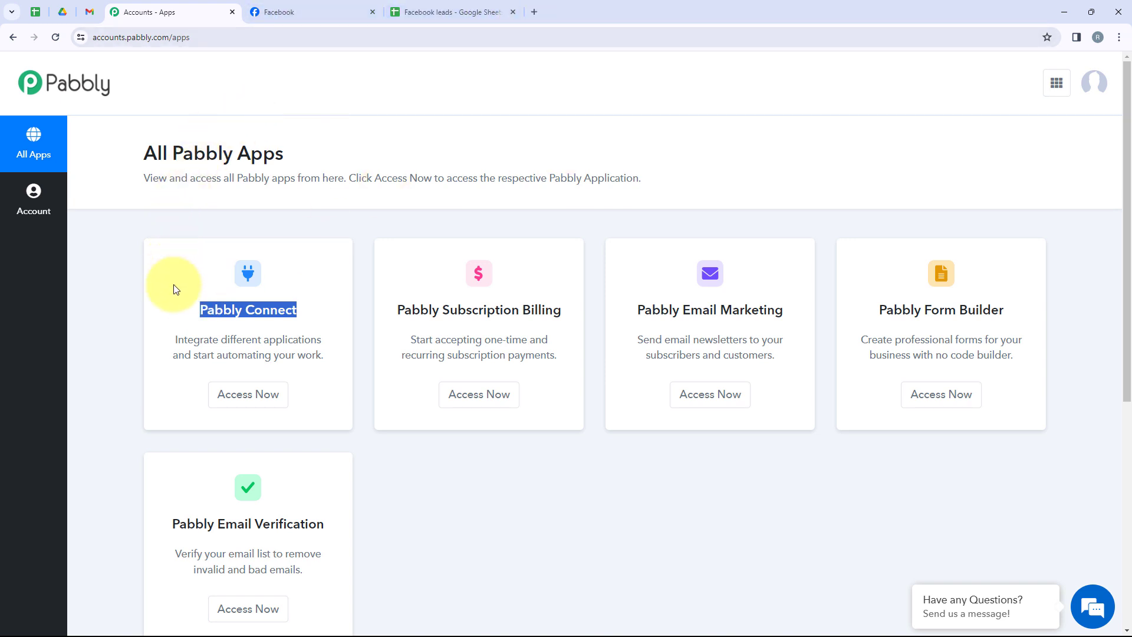
click(268, 392)
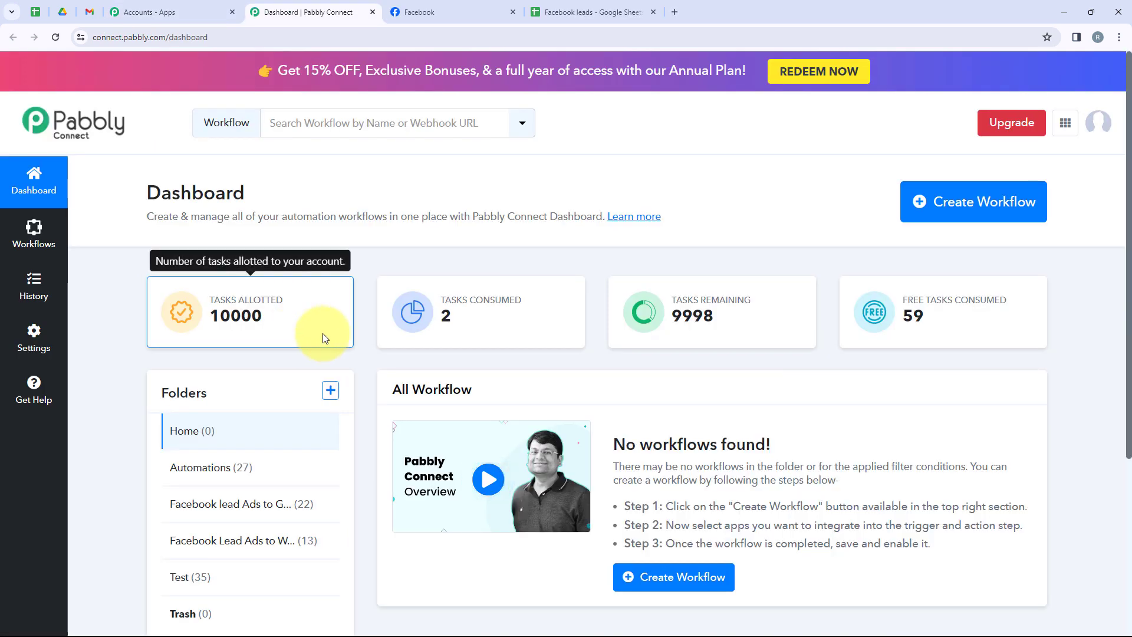
drag(148, 205, 260, 204)
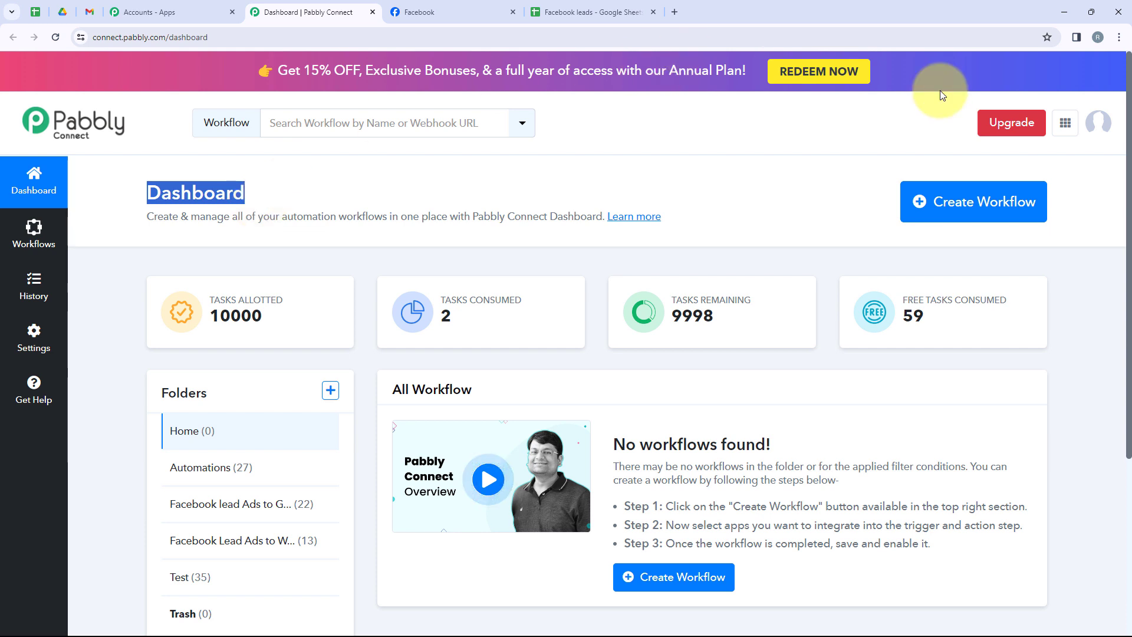
Create a workflow named "Add Facebook Leads to Google Sheets for Lifestyle Products" in the "Facebook lead Ads to Google Sheets Automation" folder.
click(989, 223)
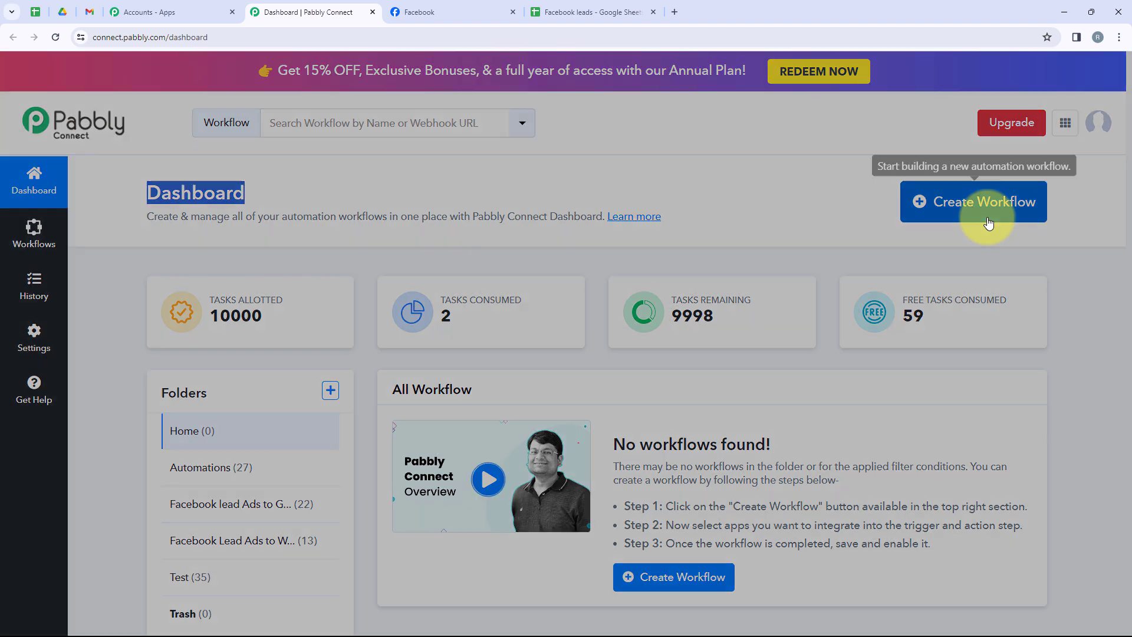
drag(517, 273, 407, 272)
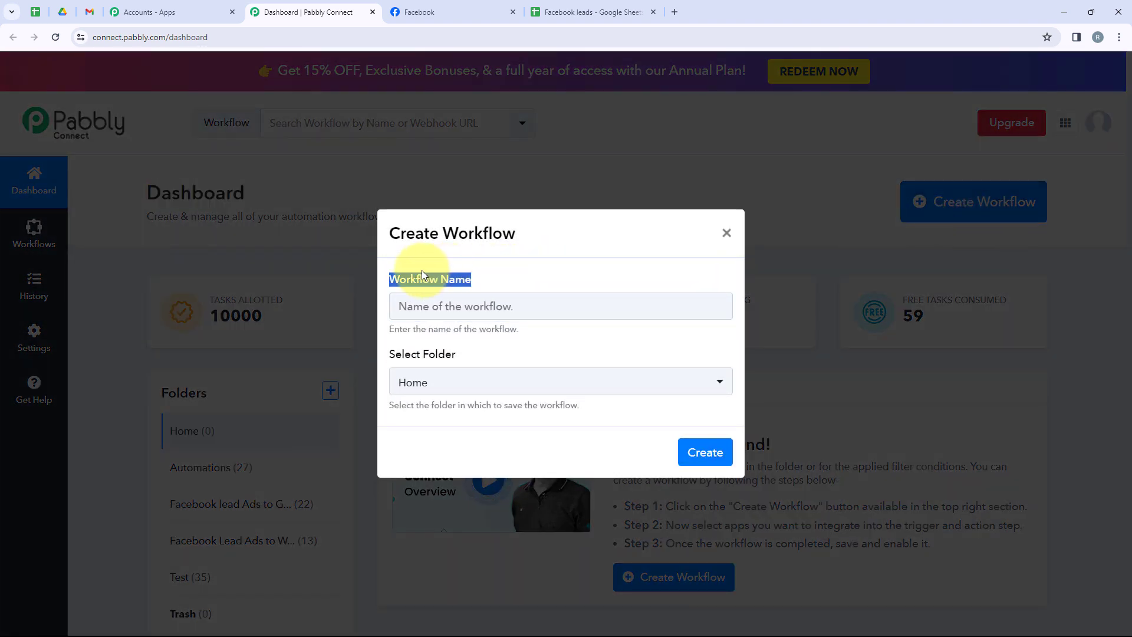
drag(469, 354, 389, 360)
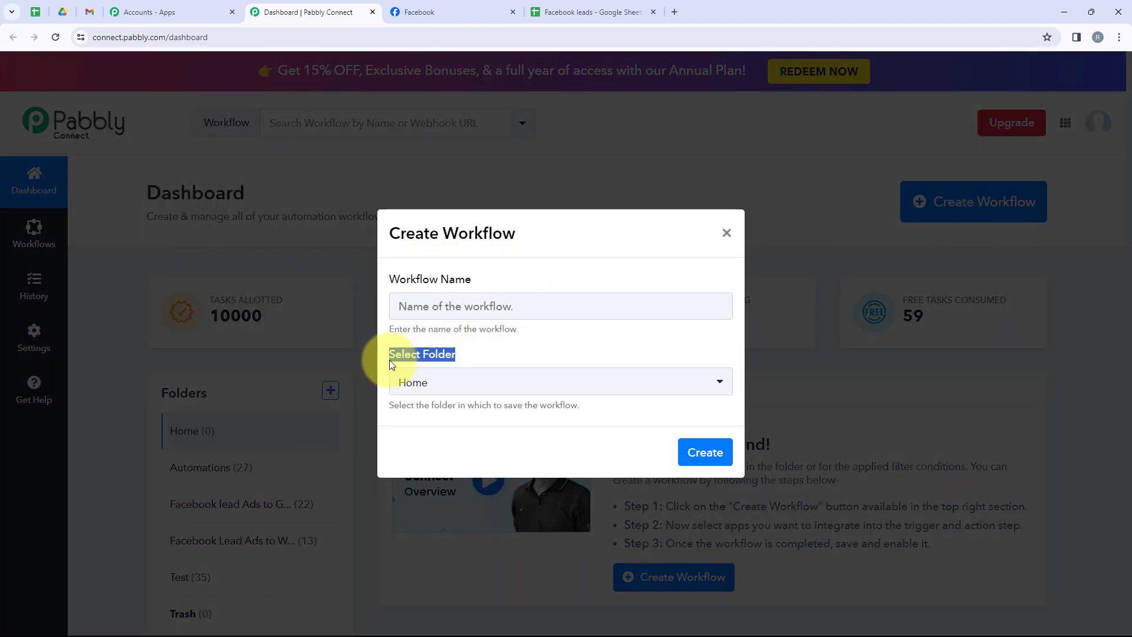
click(454, 381)
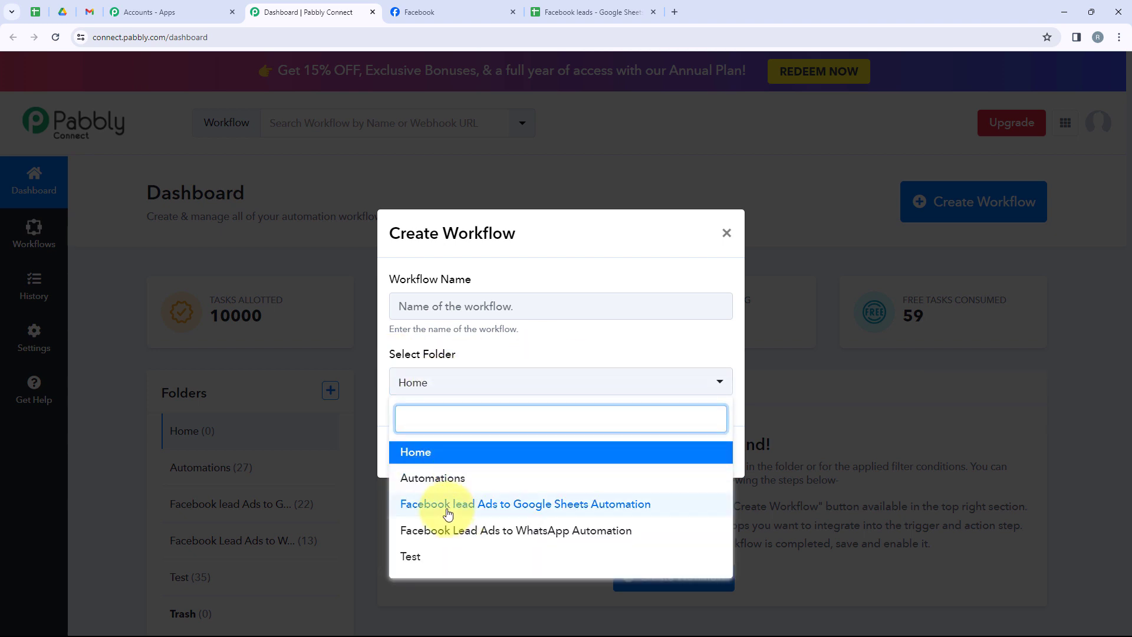
click(576, 505)
click(453, 311)
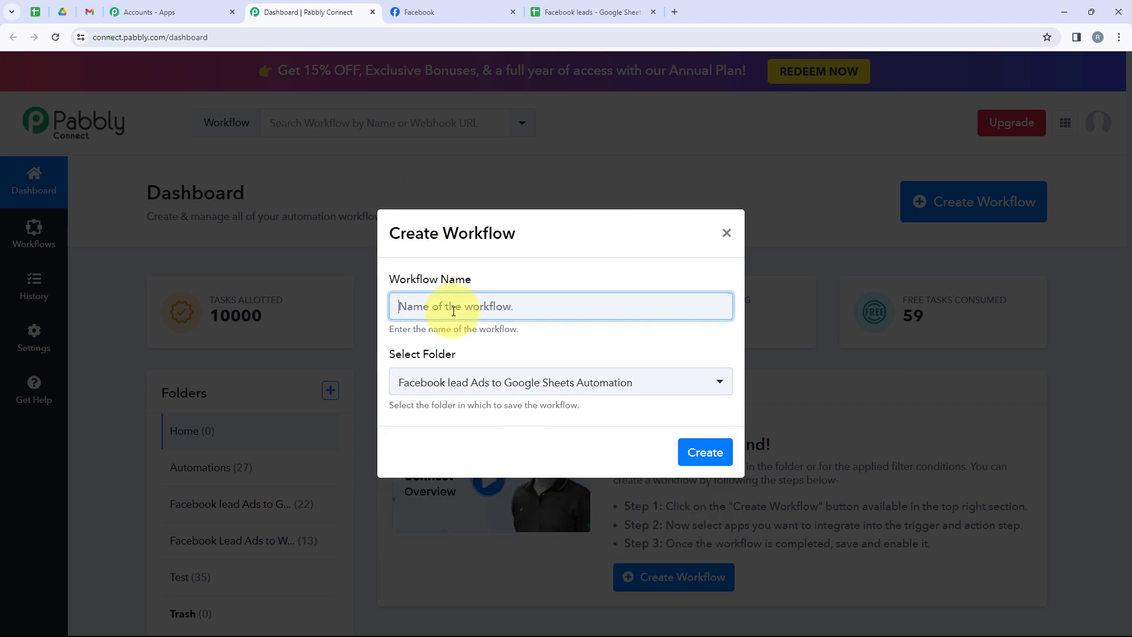
text(Add Facebook Leads to Google Sheets for Lifestyle Products)
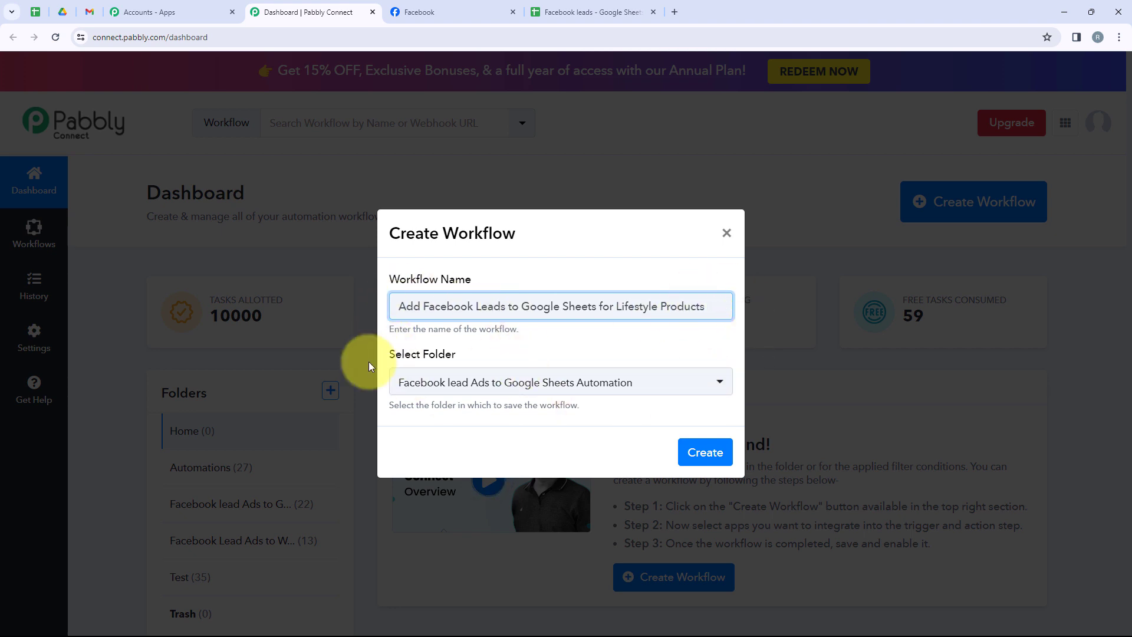
click(702, 454)
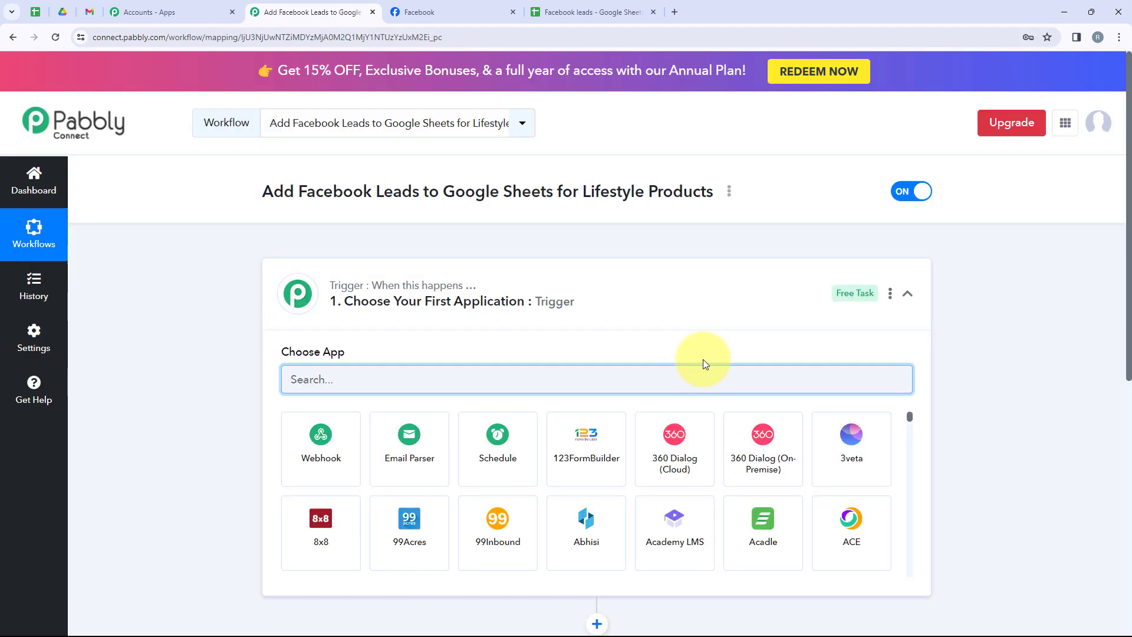
Set the workflow's trigger app to Facebook Lead Ads with the trigger event New Lead (Instant).
click(672, 311)
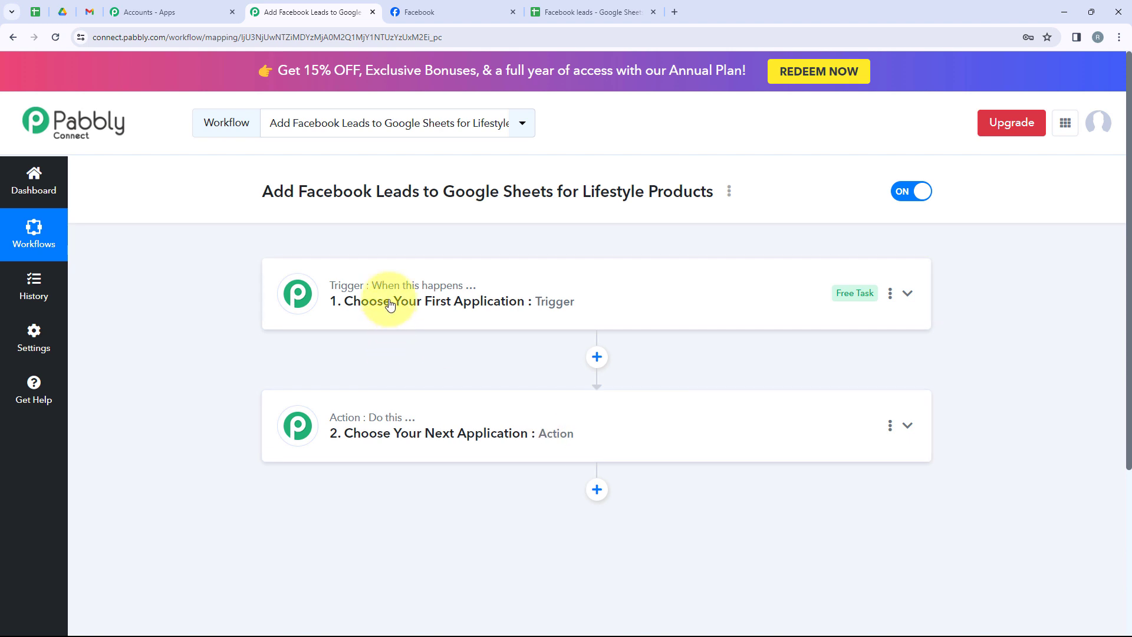
mouse_move(371, 420)
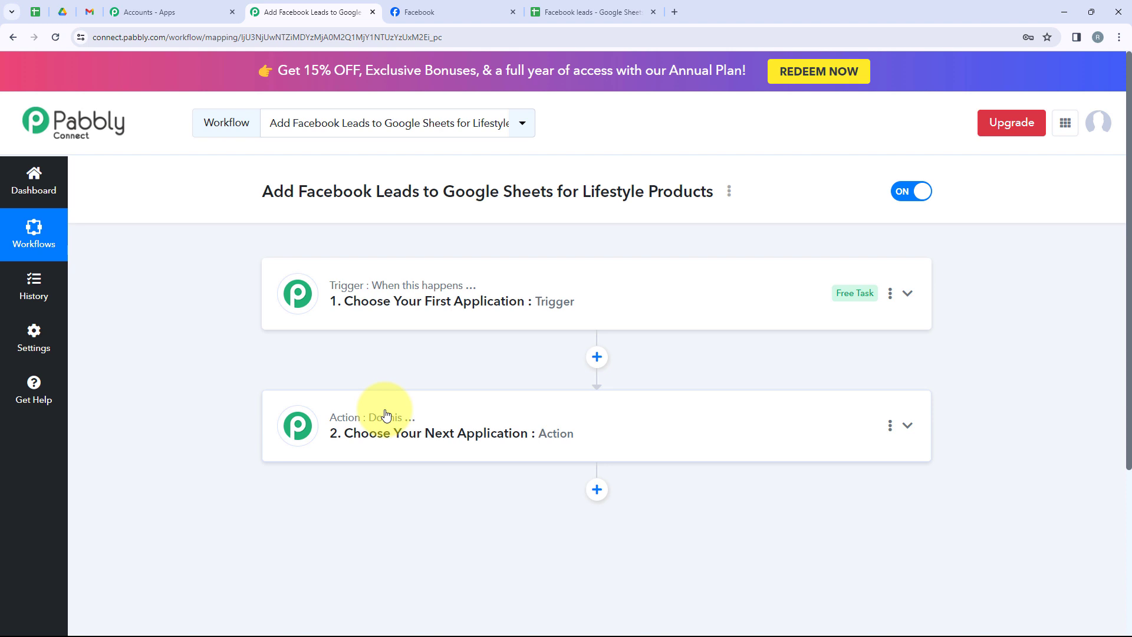
click(658, 299)
click(341, 384)
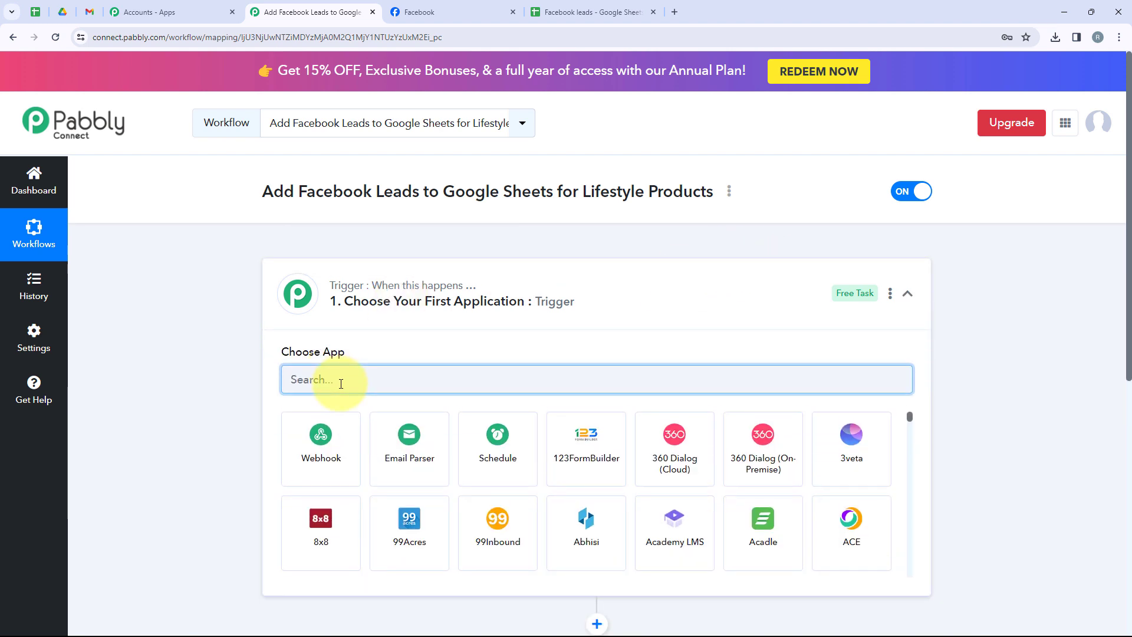
text(Facebook)
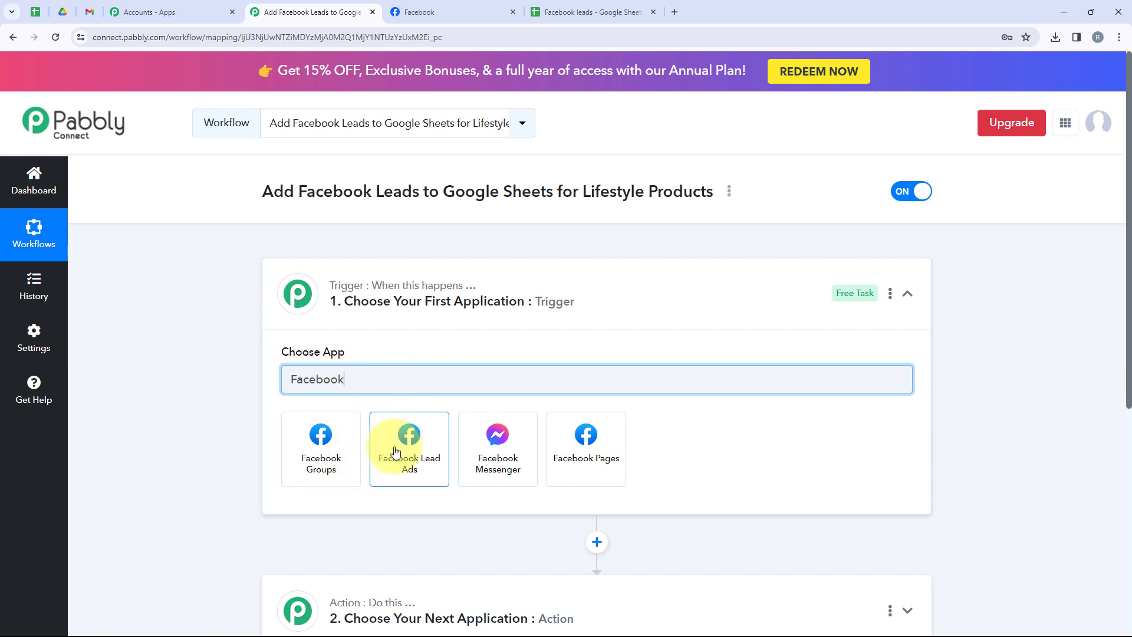
click(424, 467)
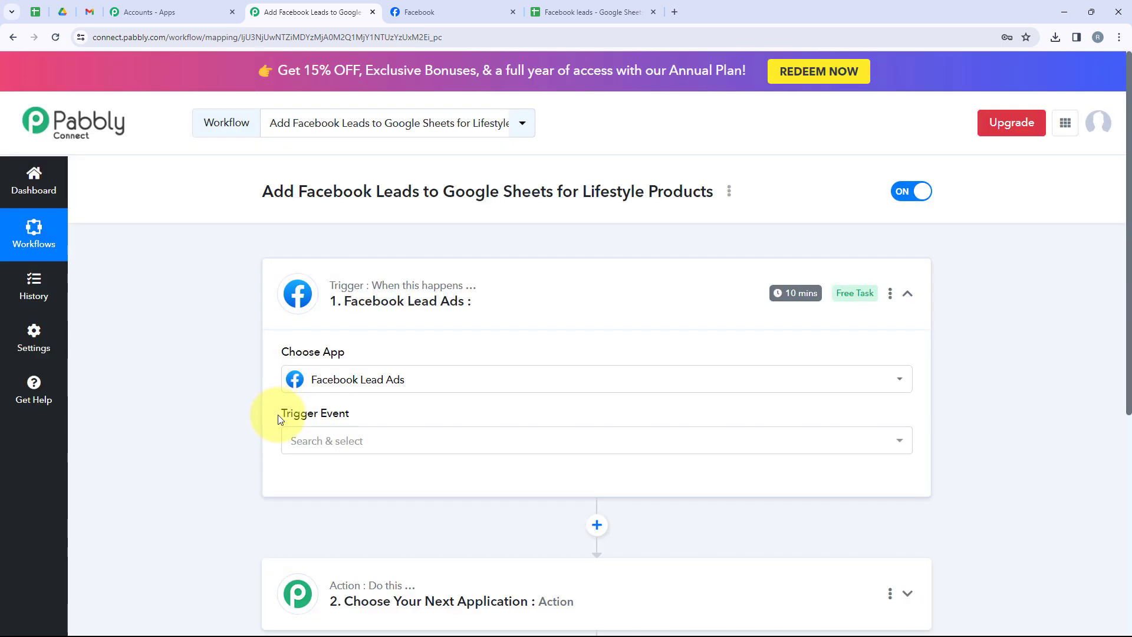
drag(286, 415, 345, 426)
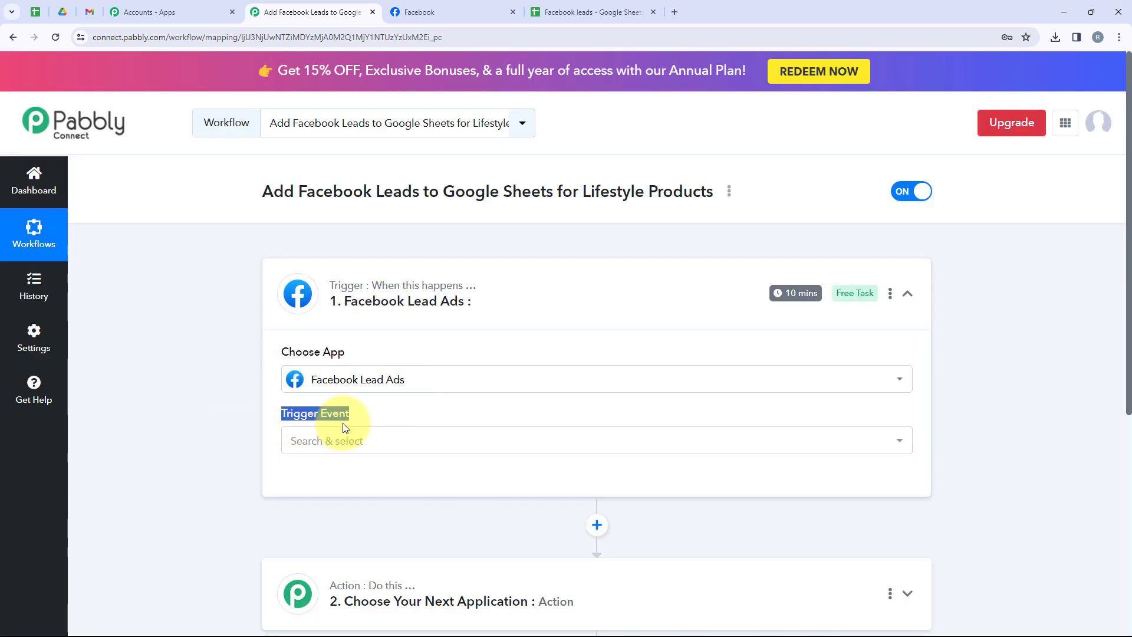
click(407, 447)
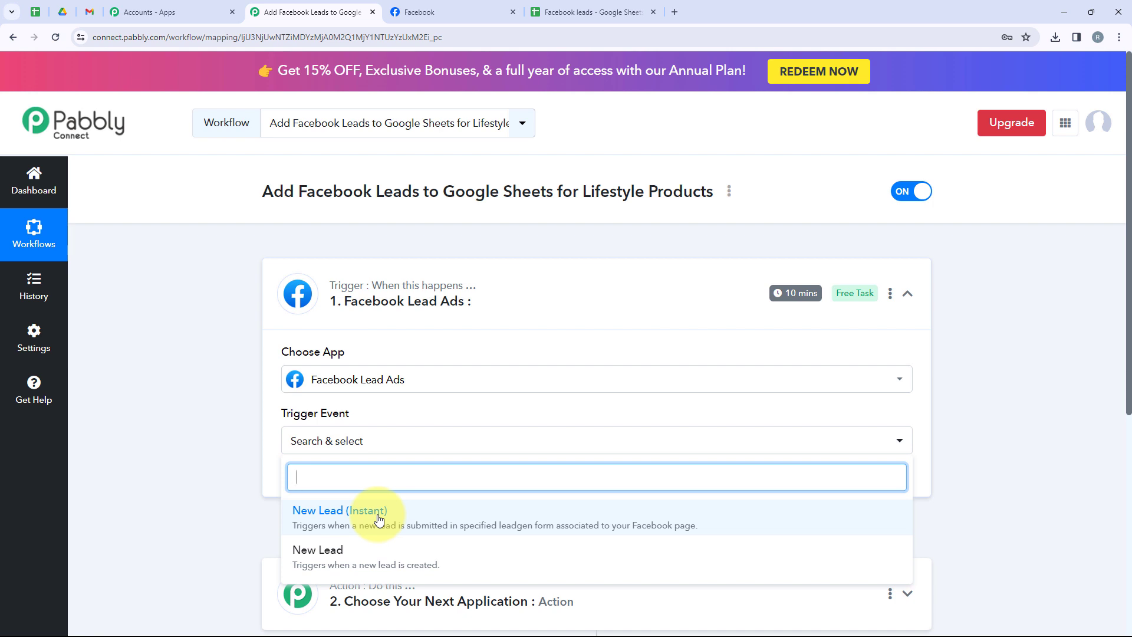
click(348, 511)
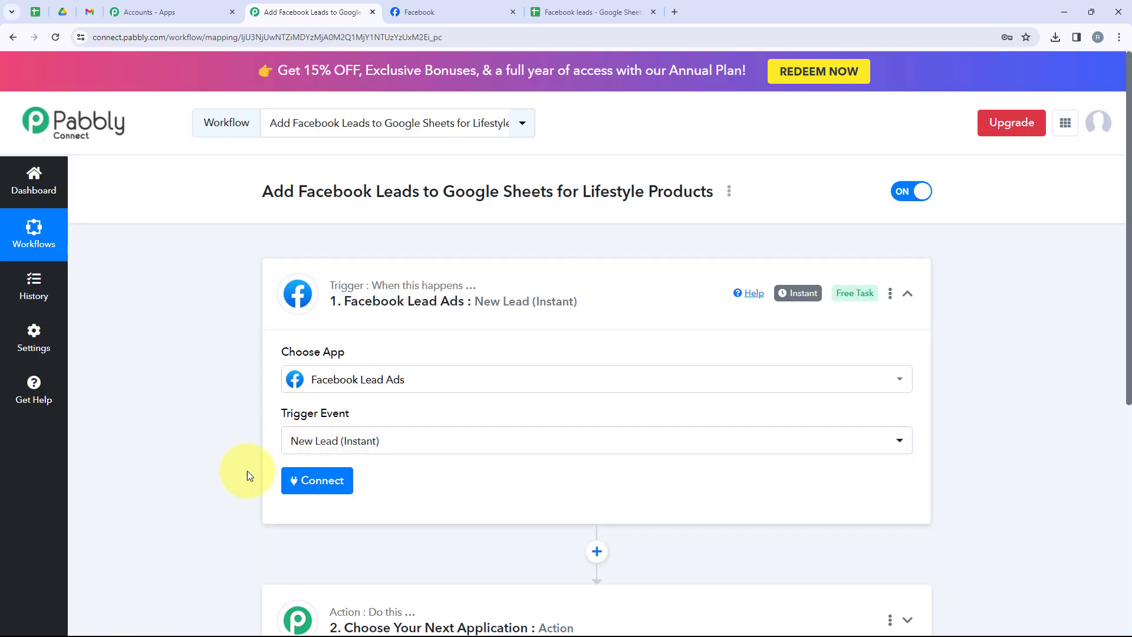
Add a new Facebook Lead Ads connection to the trigger and authorize it, continuing with the account switch Facebook requests.
click(322, 492)
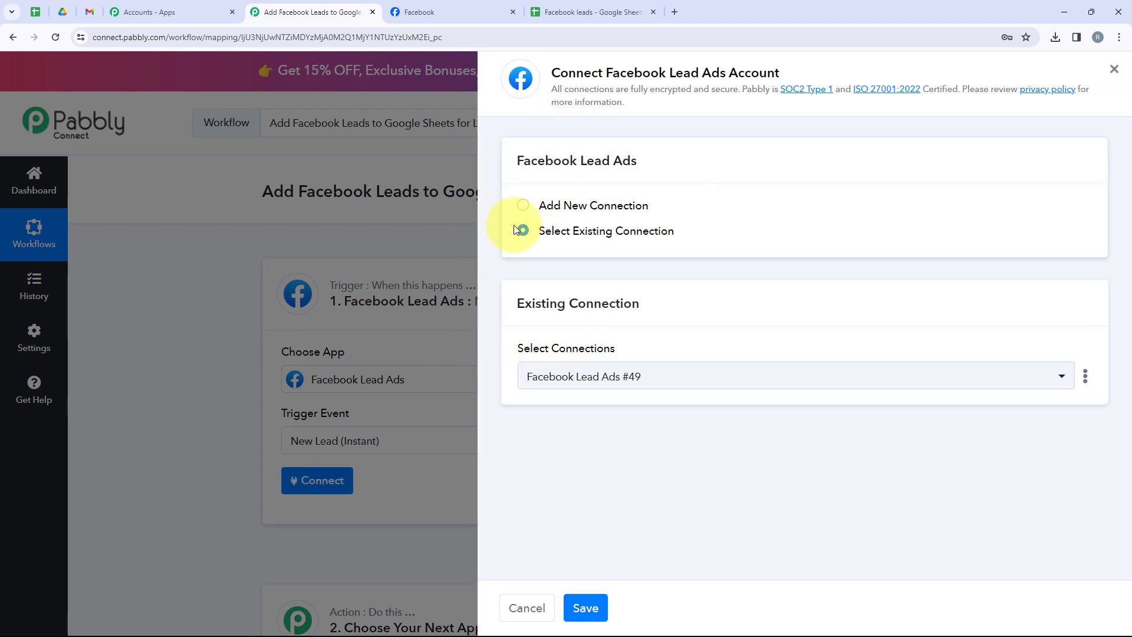
triple_click(542, 234)
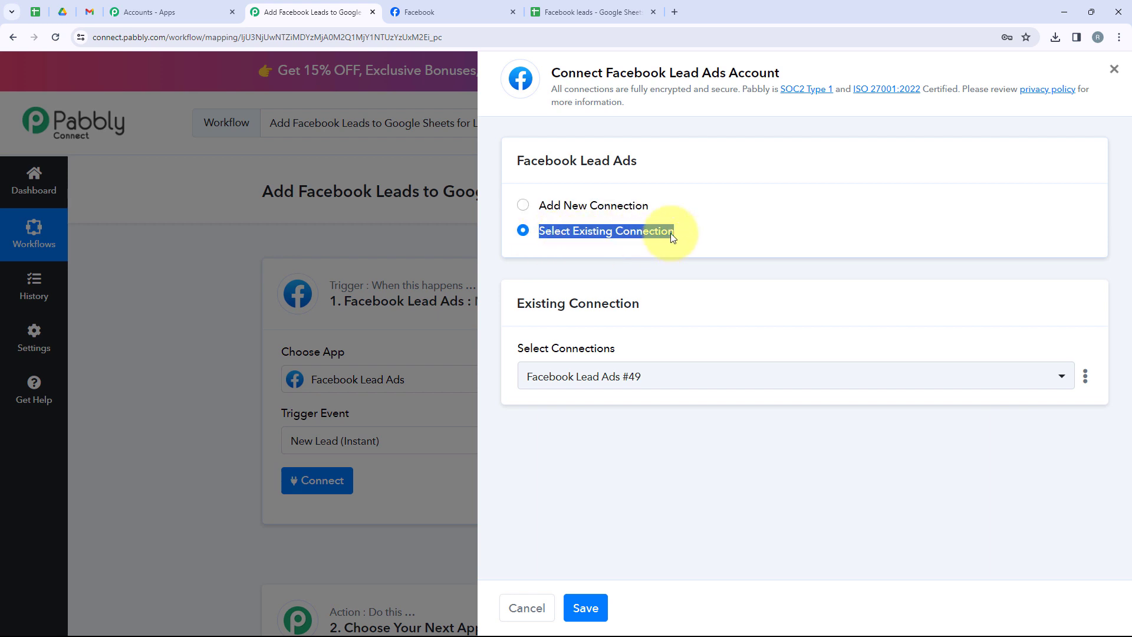
click(602, 211)
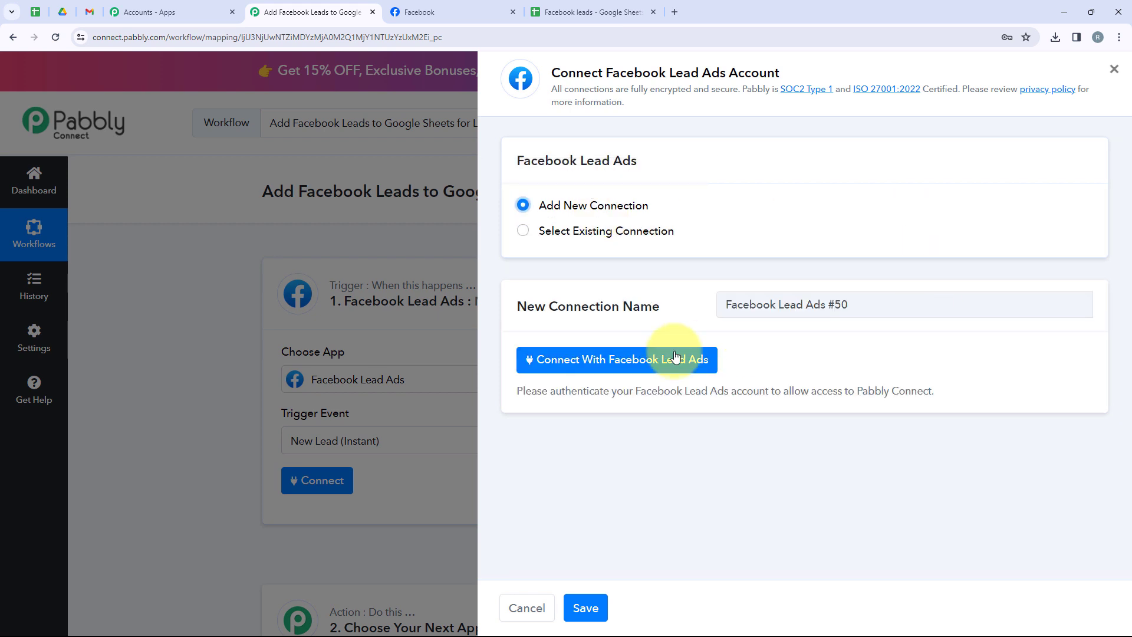
click(657, 359)
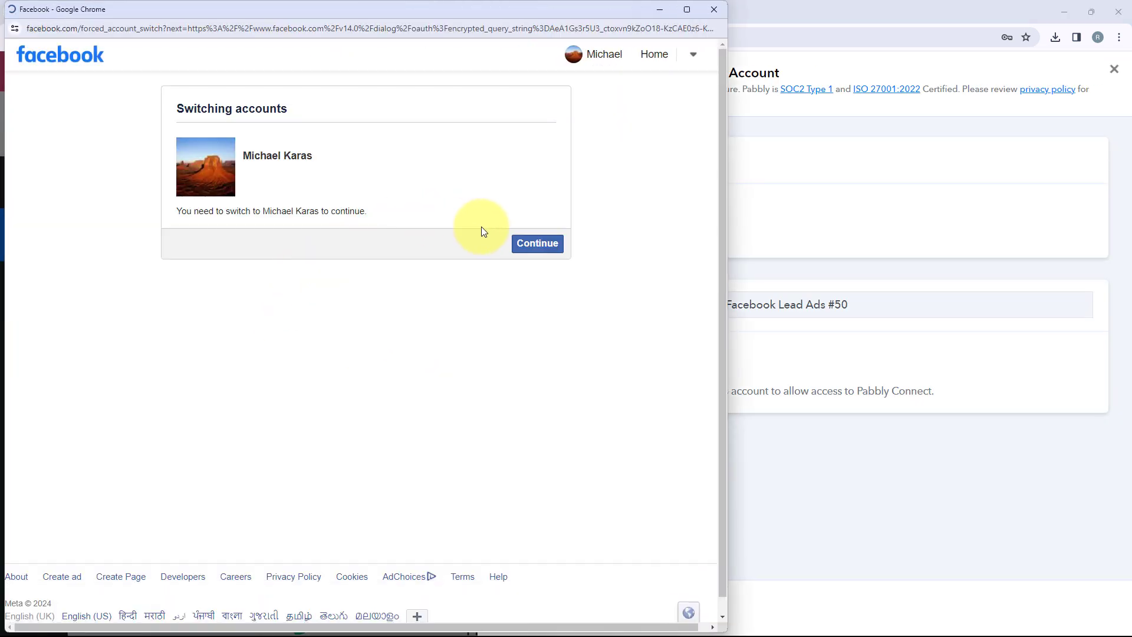
click(537, 252)
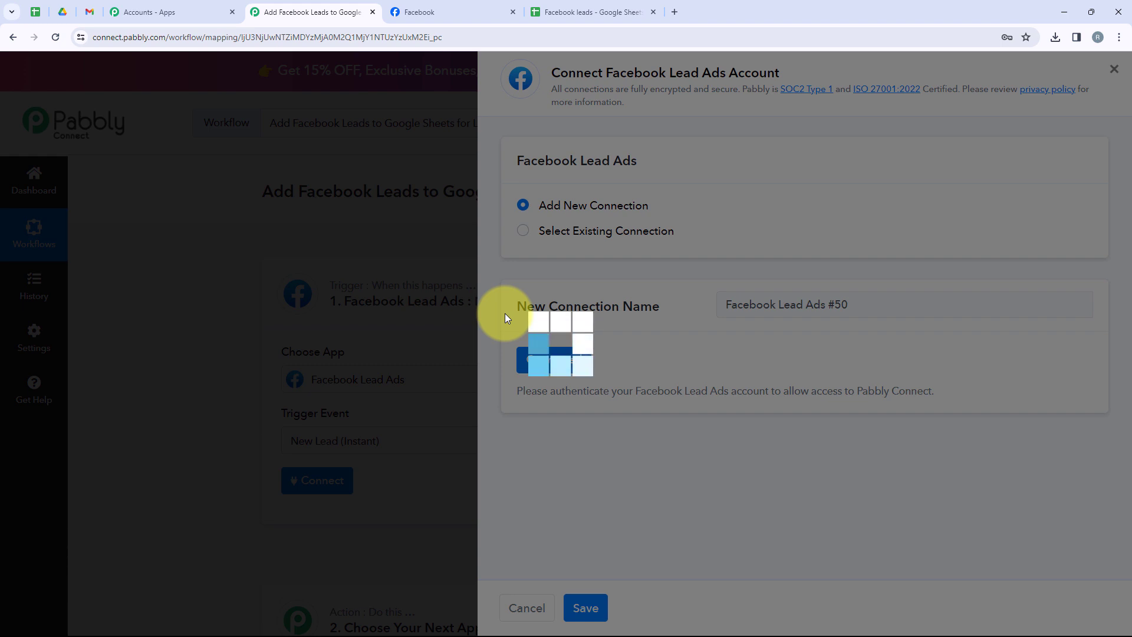
Search the trigger's Facebook pages for "Go" and select the GoMini page.
scroll(506, 316, down, 3)
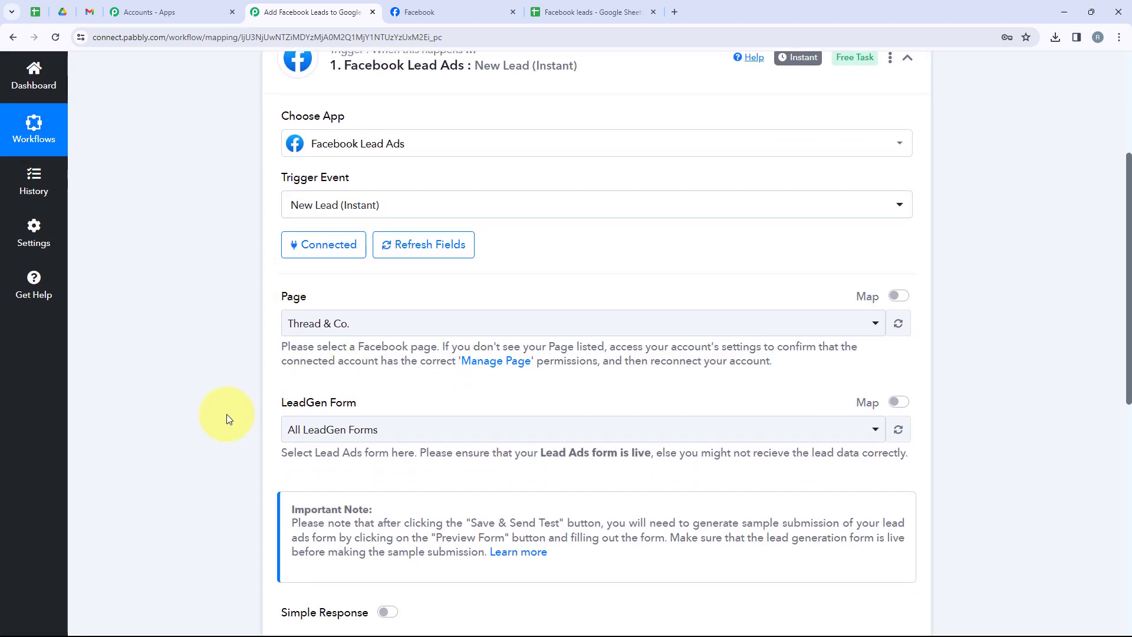
click(374, 321)
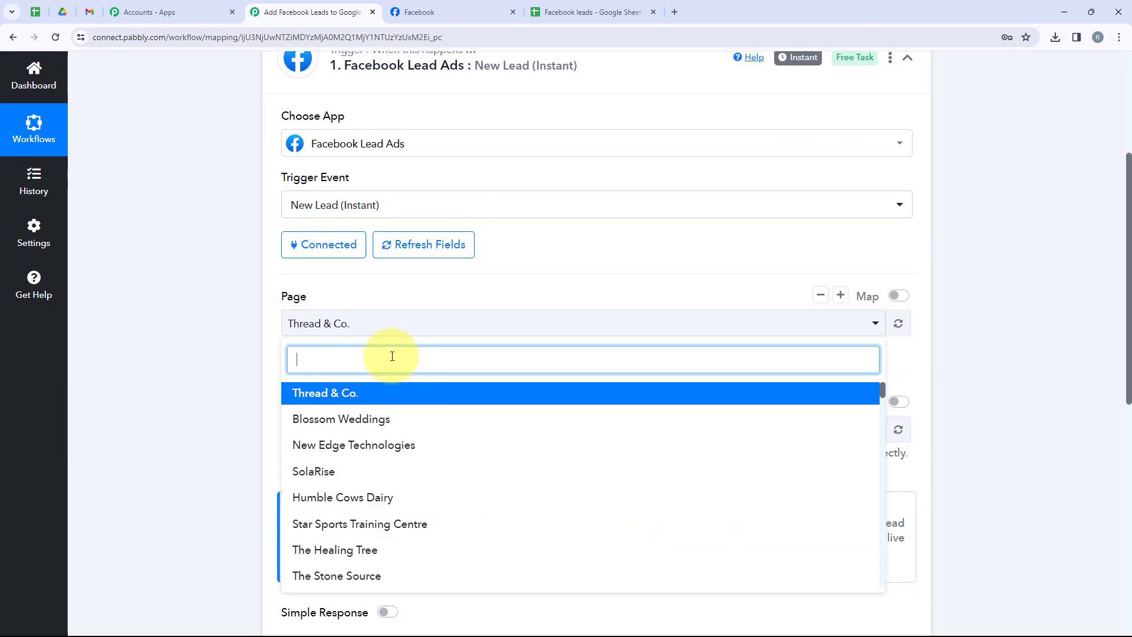
click(472, 8)
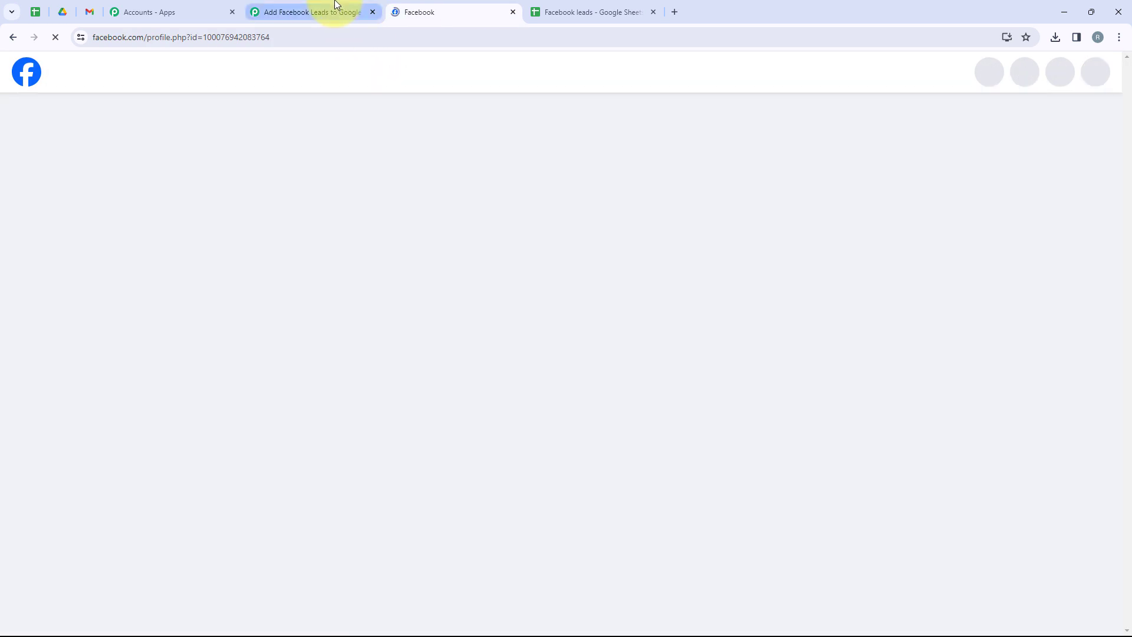
click(336, 10)
text(Go)
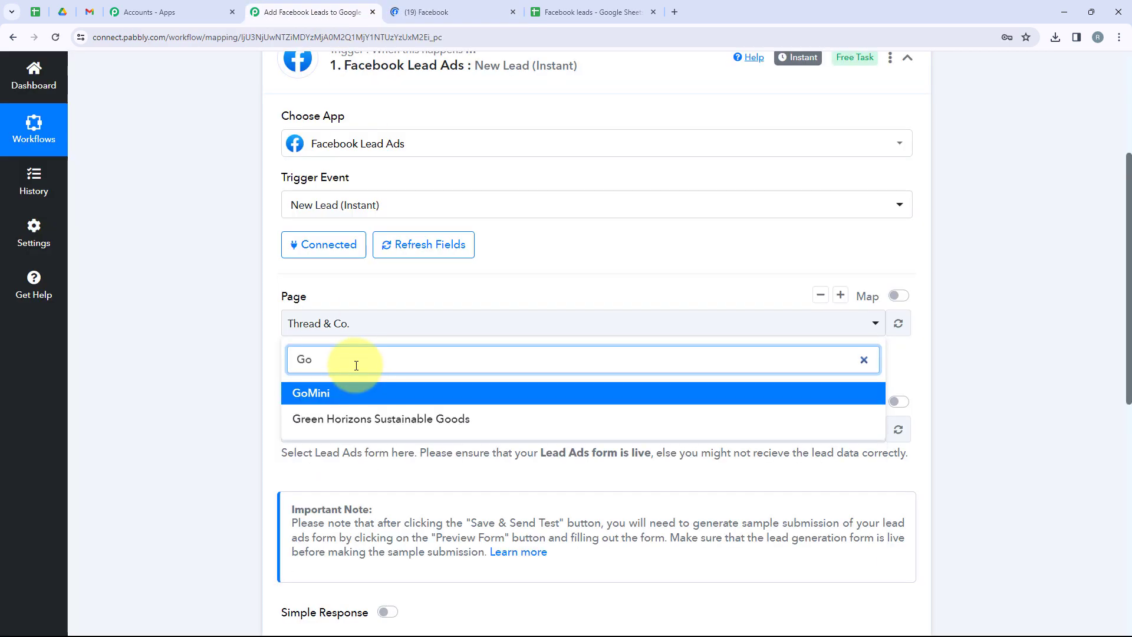
click(366, 394)
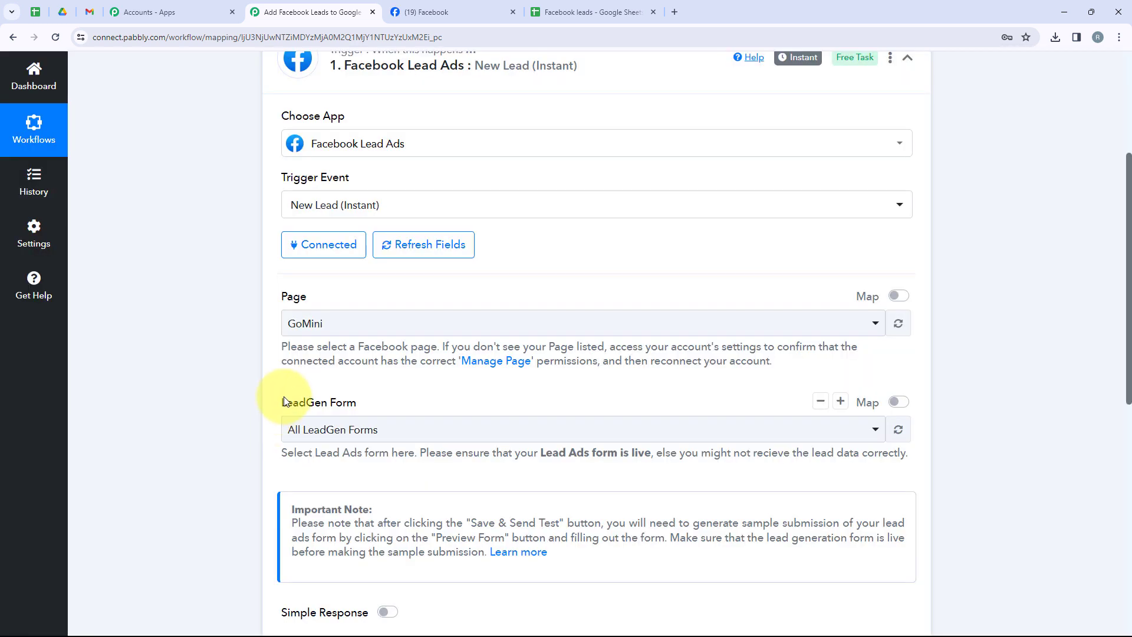
Choose Lead Ads Form as the trigger's LeadGen form, then save the trigger and send a test request.
drag(281, 403, 374, 421)
click(375, 426)
scroll(507, 501, down, 1)
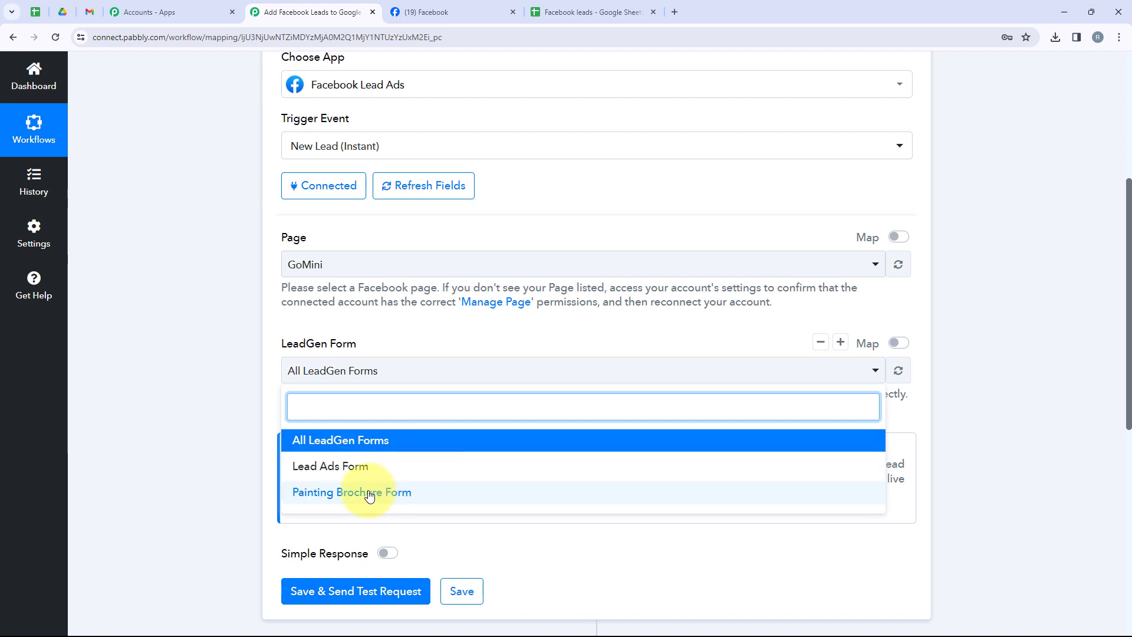
click(357, 466)
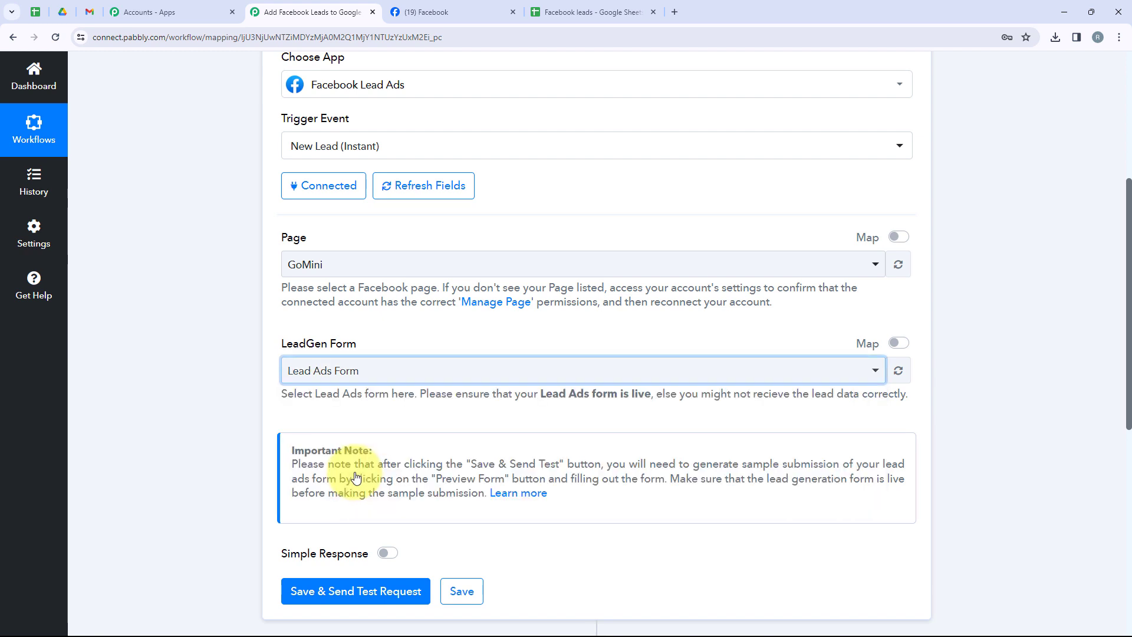
scroll(349, 478, down, 3)
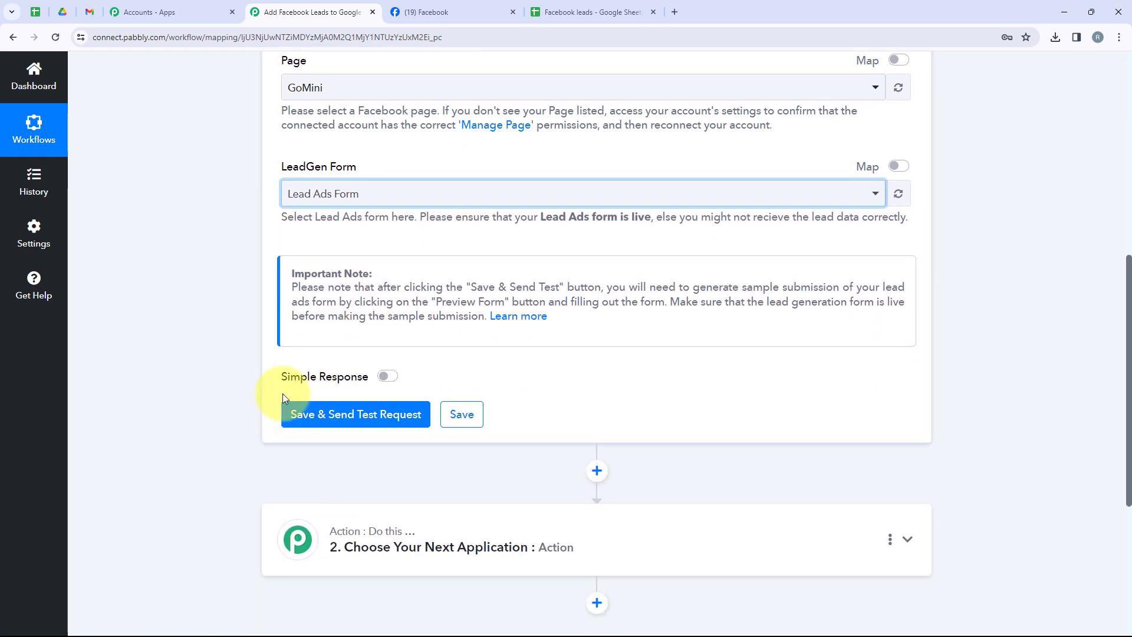
click(322, 415)
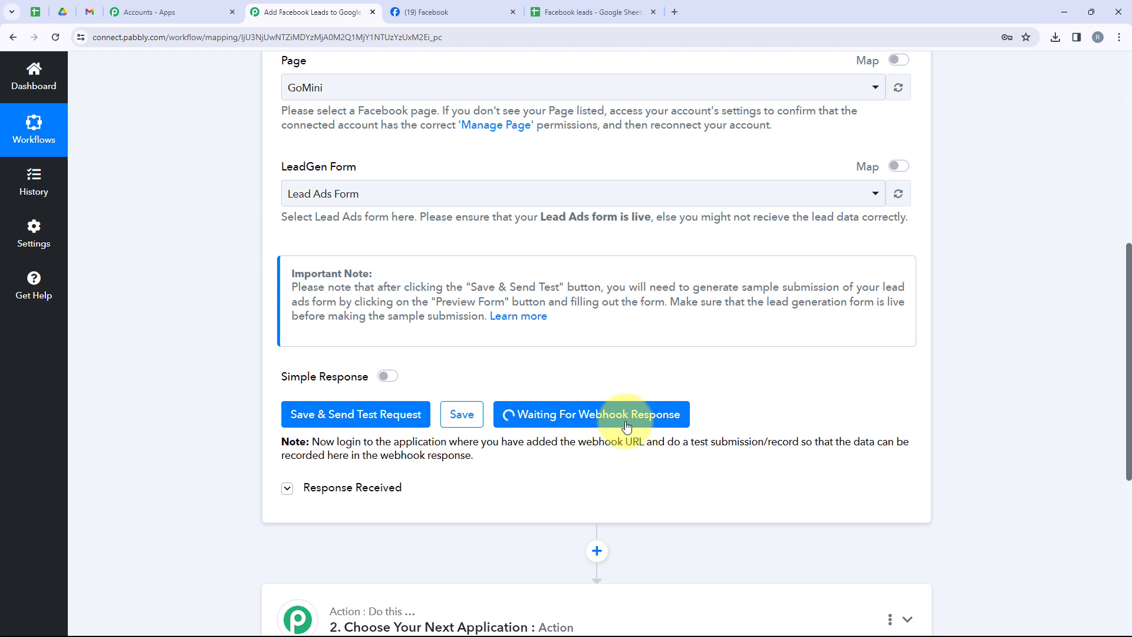
Search the web for "meta for developers" in a new browser tab and open the Meta for Developers site.
click(675, 12)
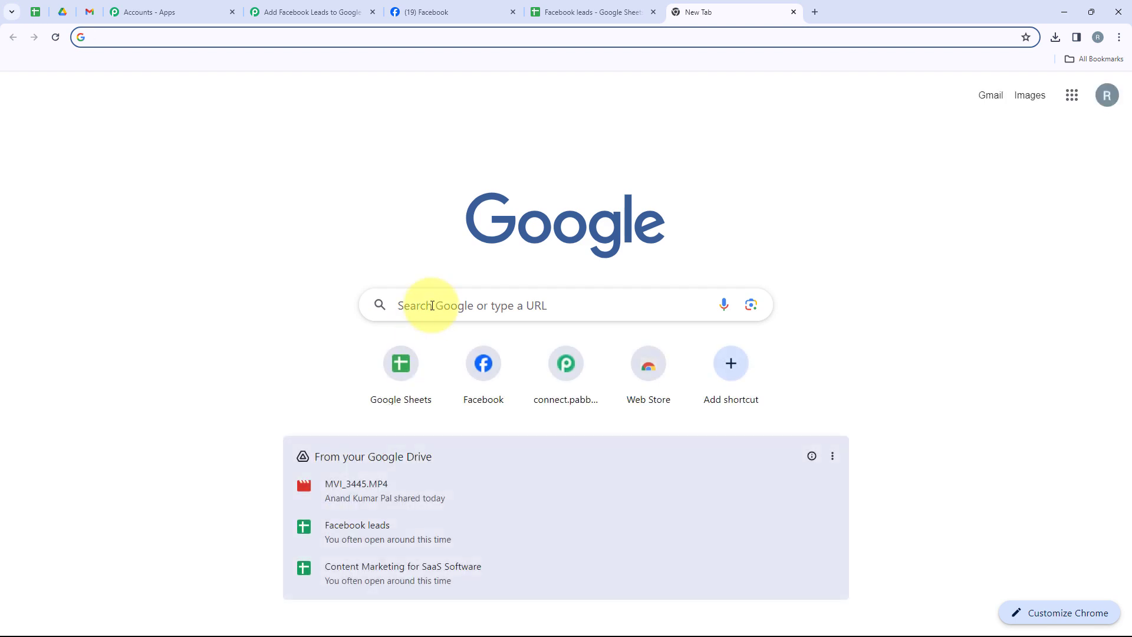
click(433, 305)
text(Meta For)
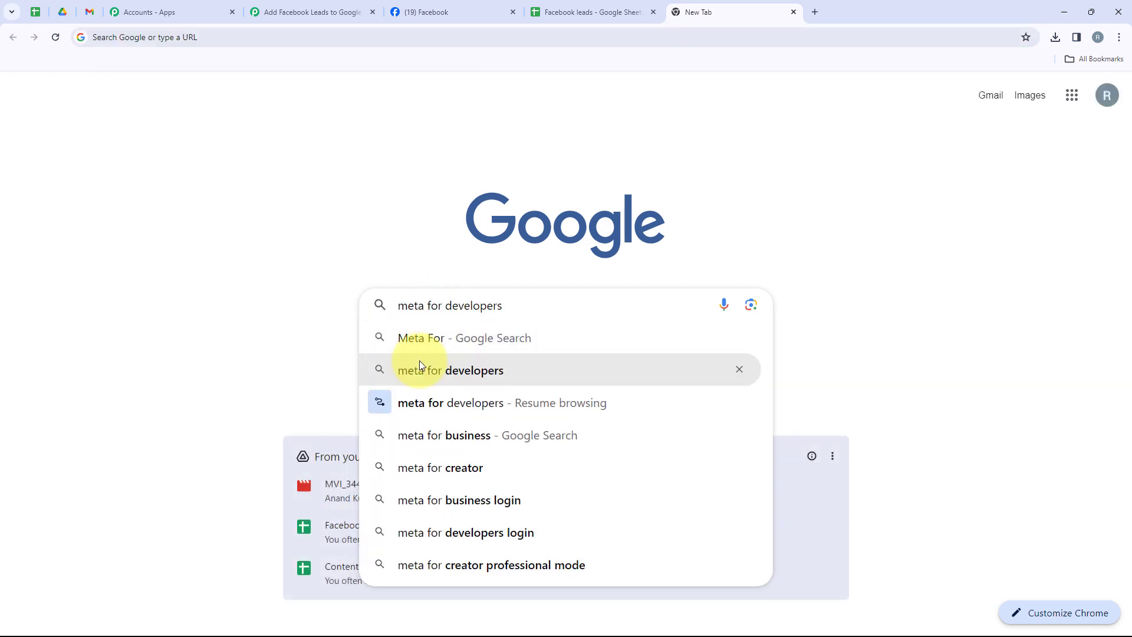
click(420, 360)
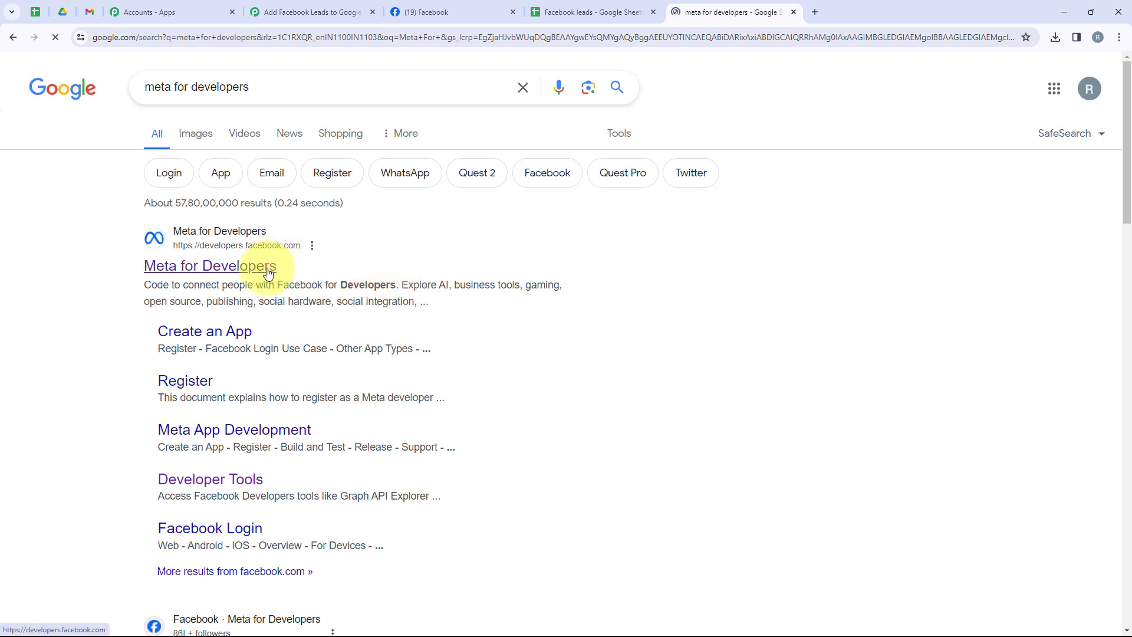
click(269, 272)
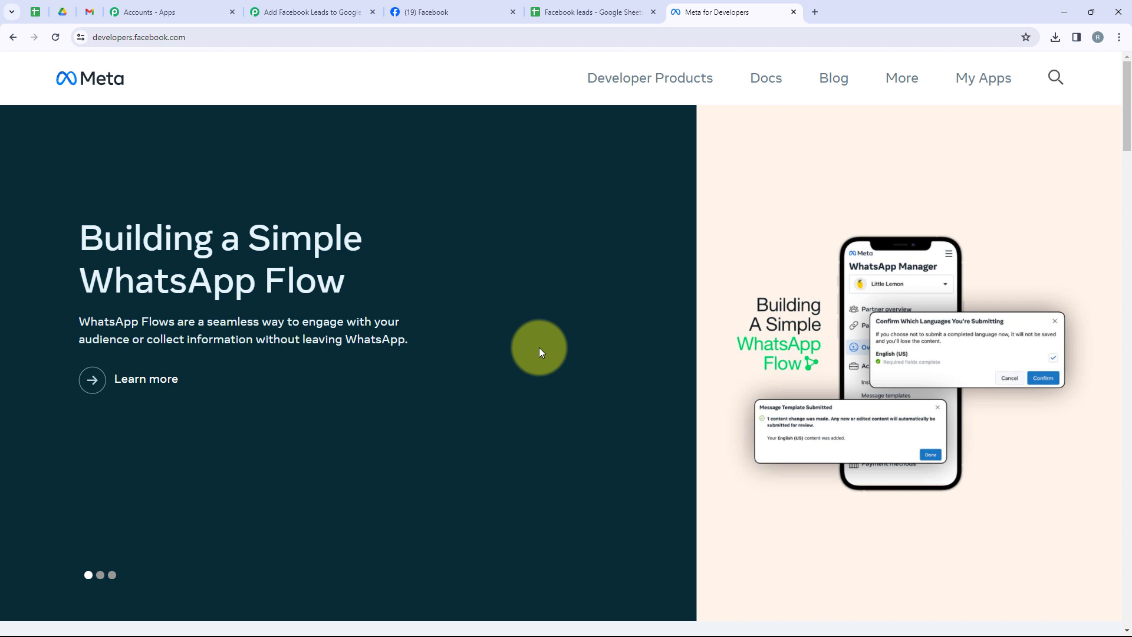
Open the Lead Ads RTU Debug Tool from Meta's developer tools.
click(900, 88)
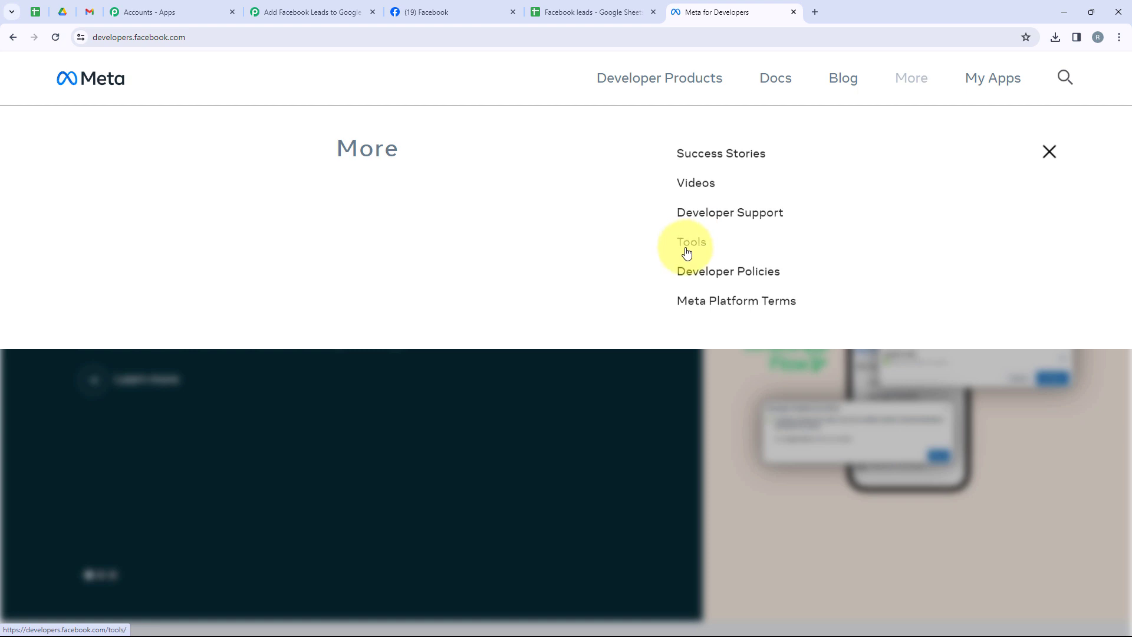
click(686, 247)
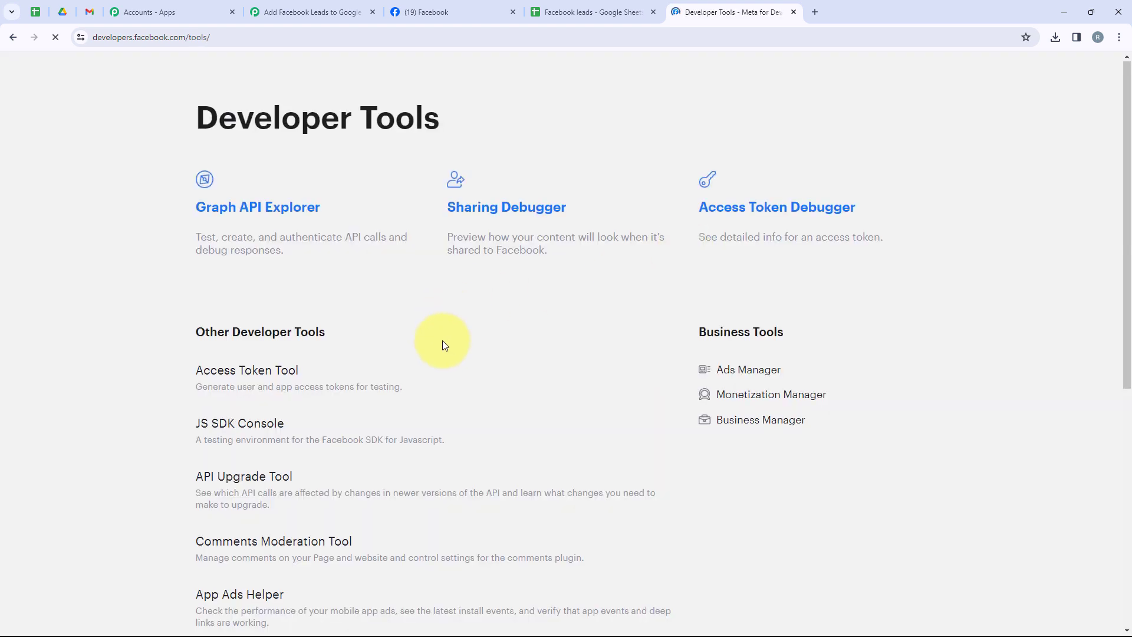
scroll(442, 345, down, 5)
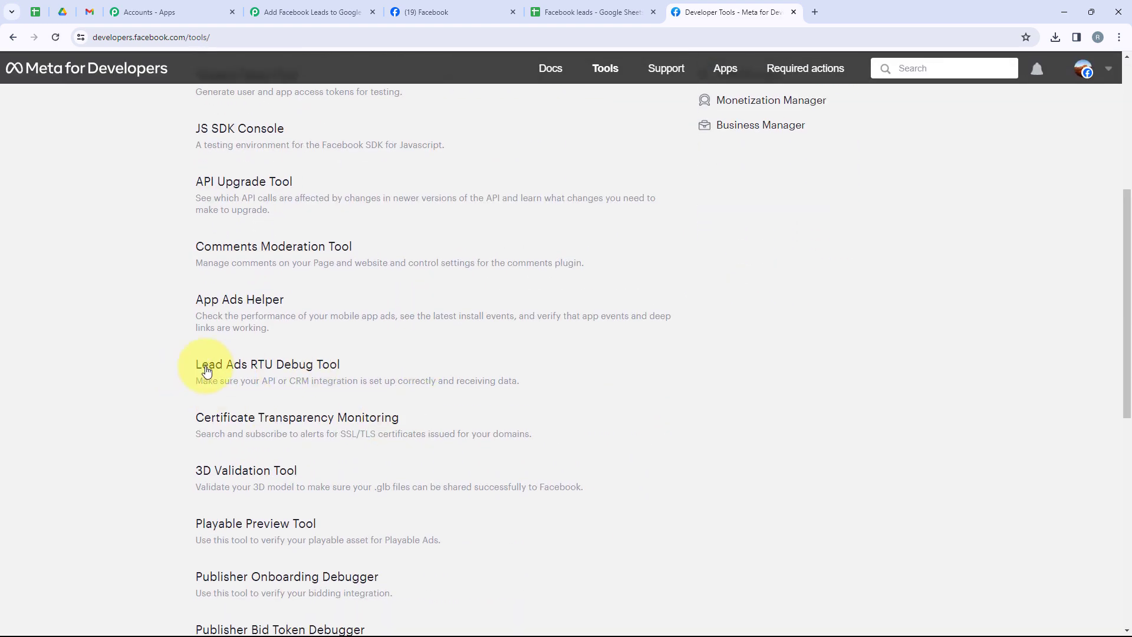
click(281, 368)
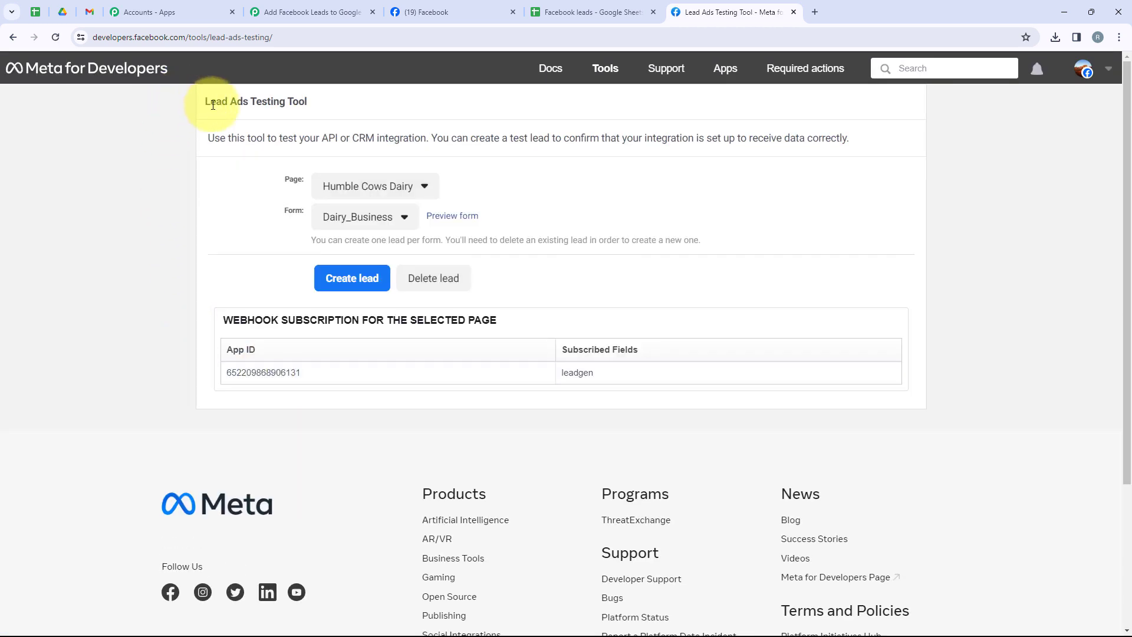
drag(203, 101, 312, 107)
drag(296, 200, 430, 183)
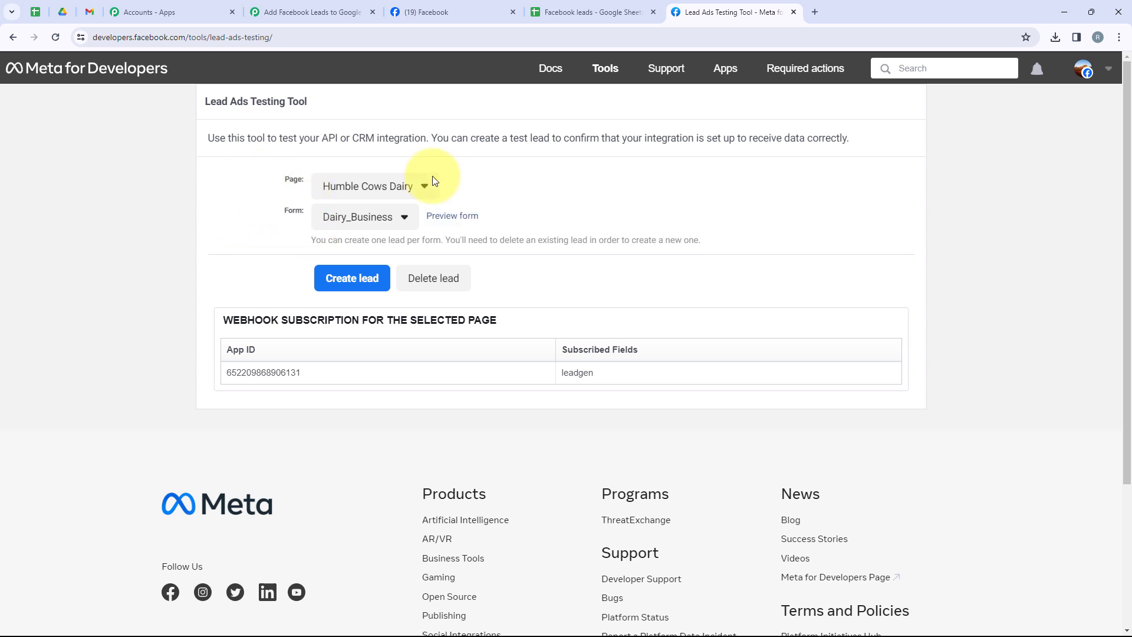
Select the GoMini page and its Lead Ads Form in the Lead Ads Testing Tool.
click(392, 186)
scroll(595, 360, down, 1)
scroll(572, 391, down, 5)
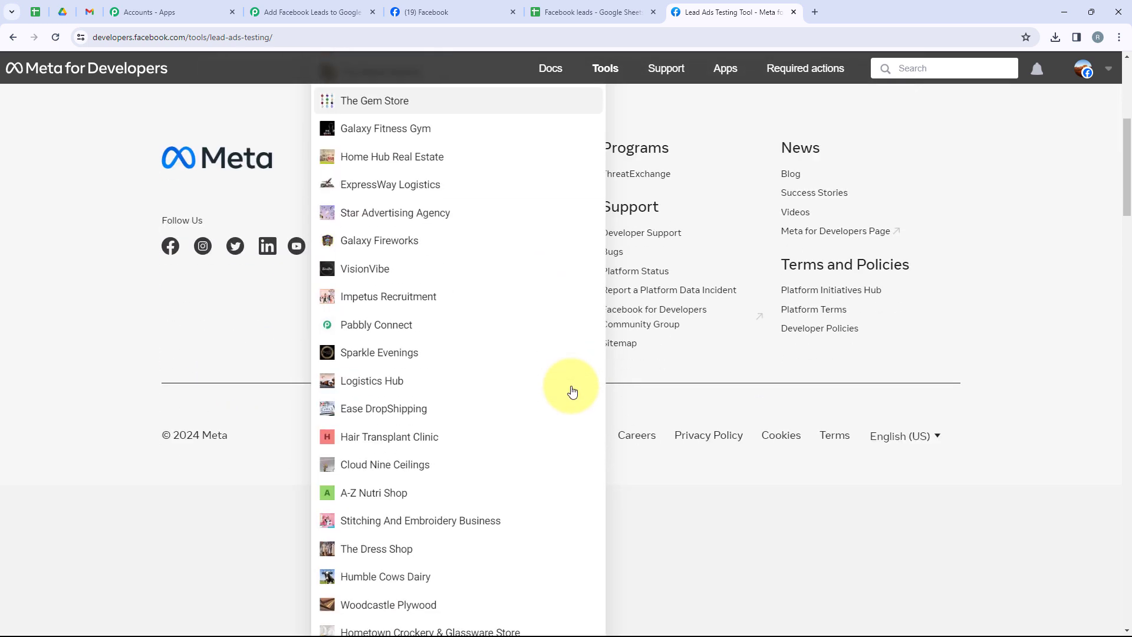
scroll(420, 513, down, 5)
click(420, 510)
scroll(420, 511, up, 3)
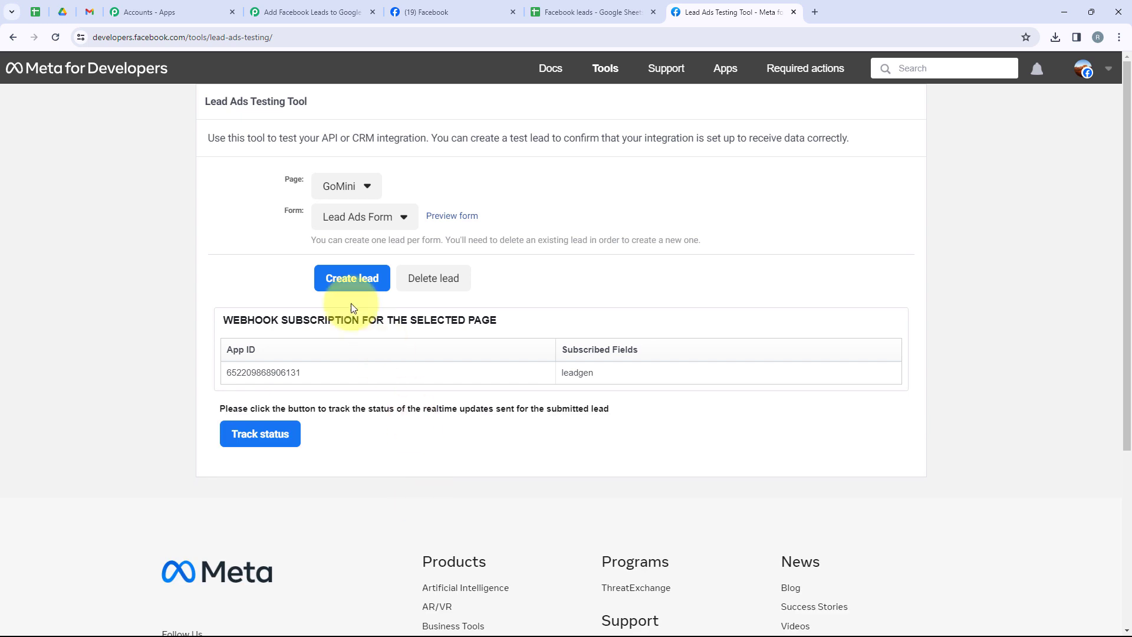
click(351, 219)
click(349, 243)
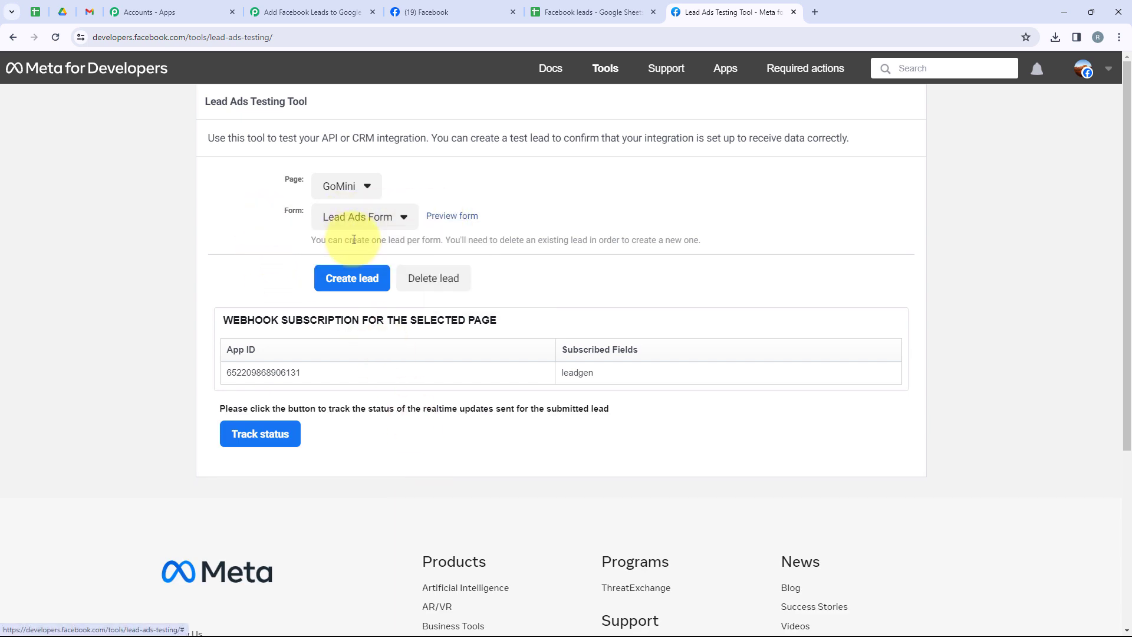
Preview the lead form and submit a test lead with a full name, email and phone number, closing the form when done.
click(443, 221)
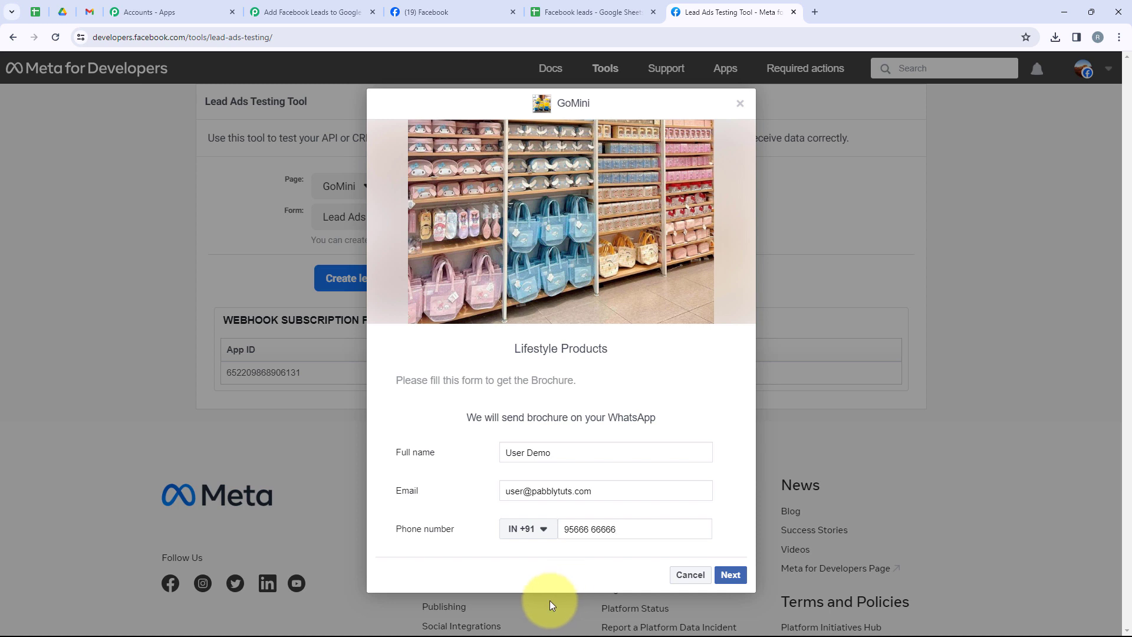
click(732, 575)
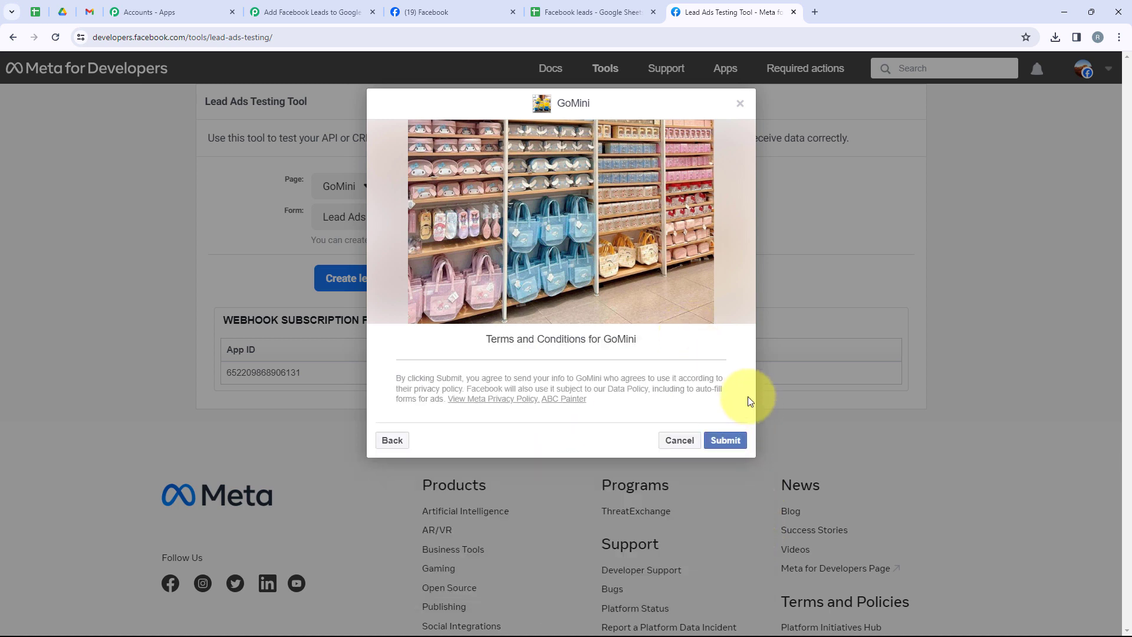
click(724, 440)
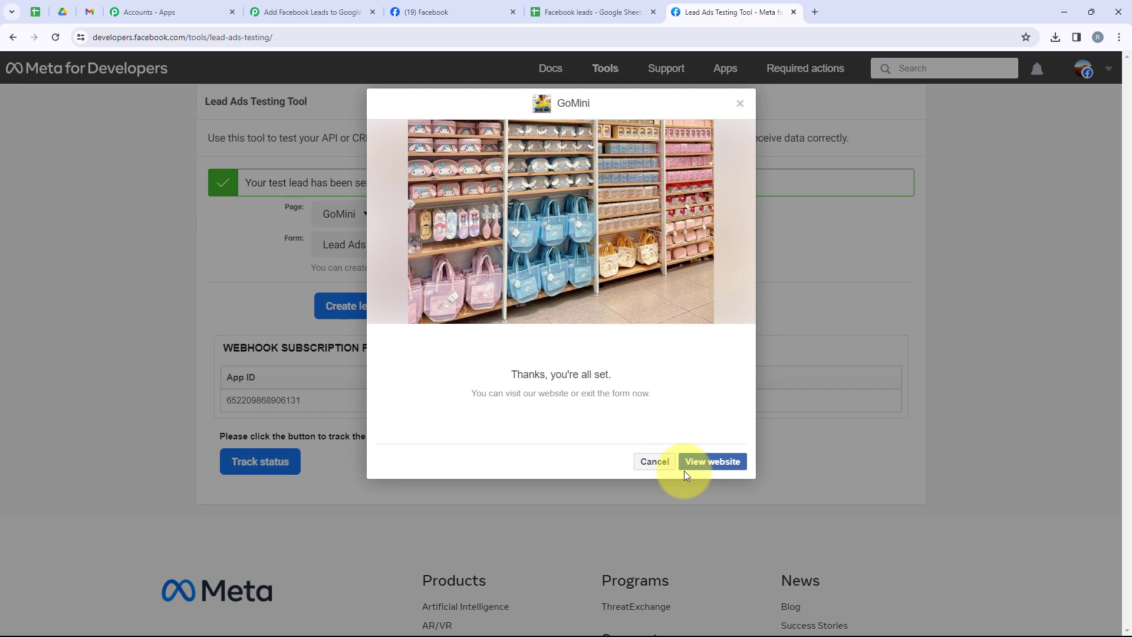
click(651, 462)
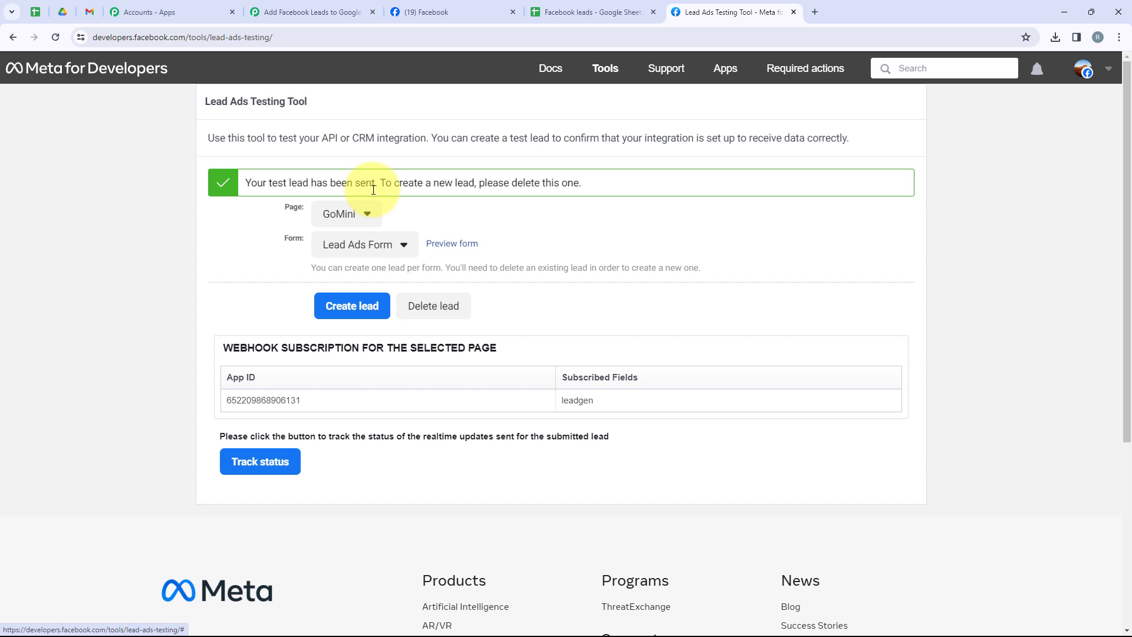
Return to the Pabbly Connect workflow and examine the lead data in the trigger's received response.
click(328, 13)
scroll(505, 515, down, 2)
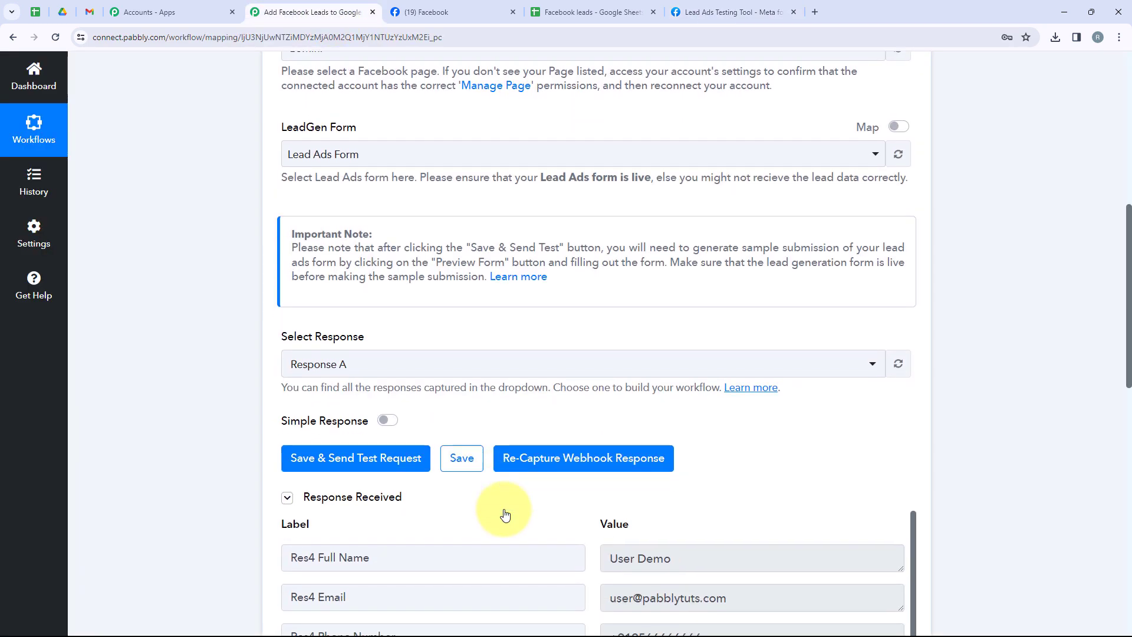
scroll(670, 490, down, 2)
scroll(967, 341, down, 2)
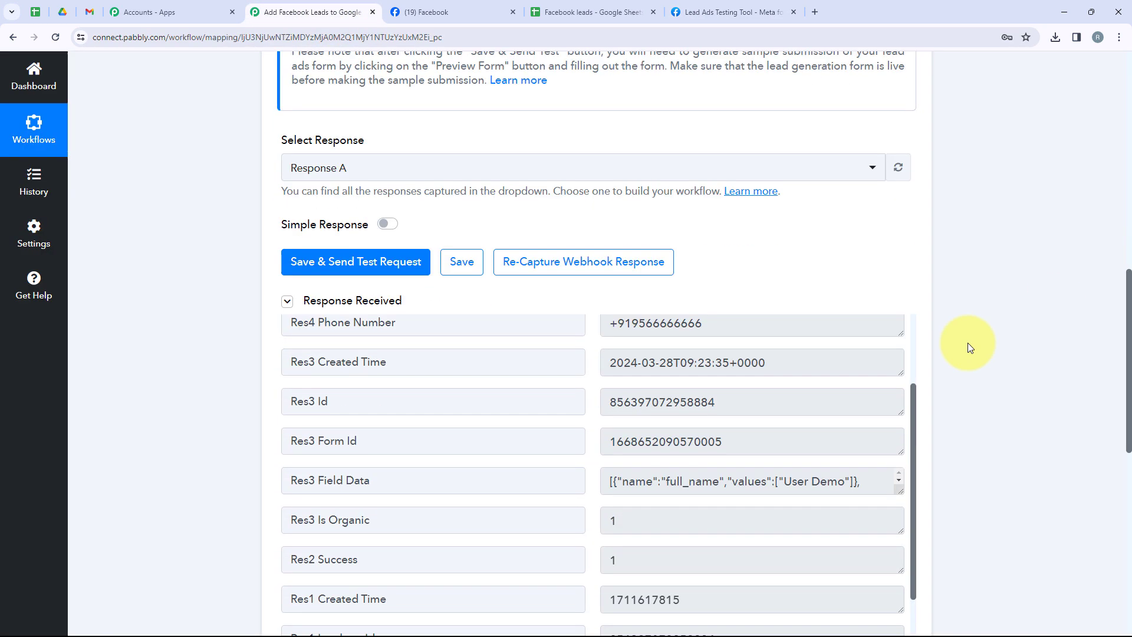
scroll(624, 405, up, 2)
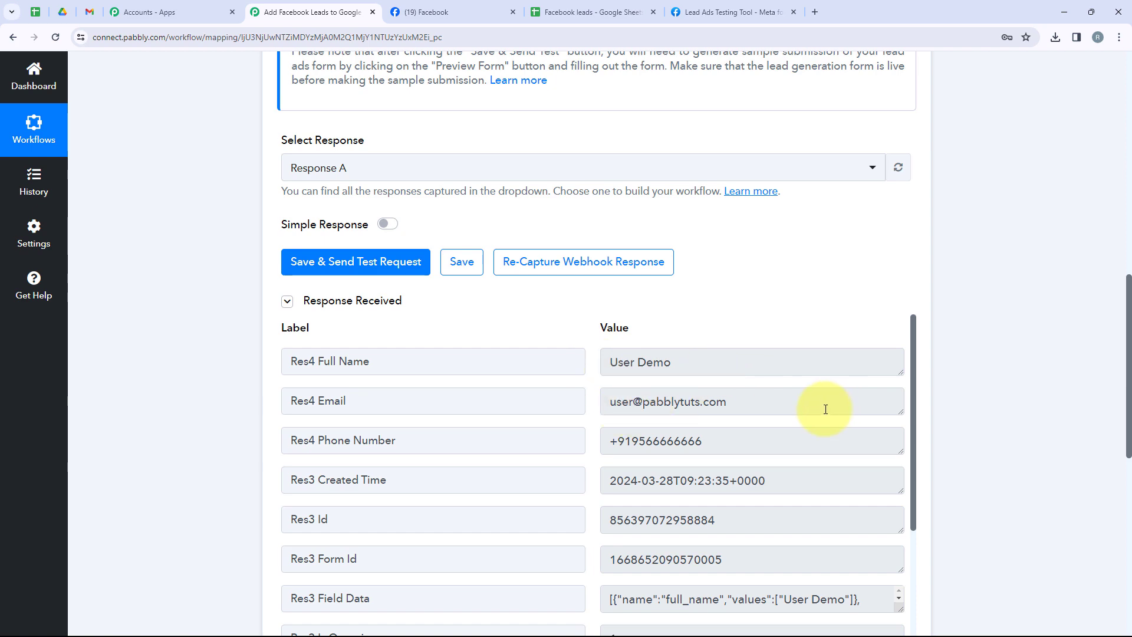
scroll(857, 466, down, 2)
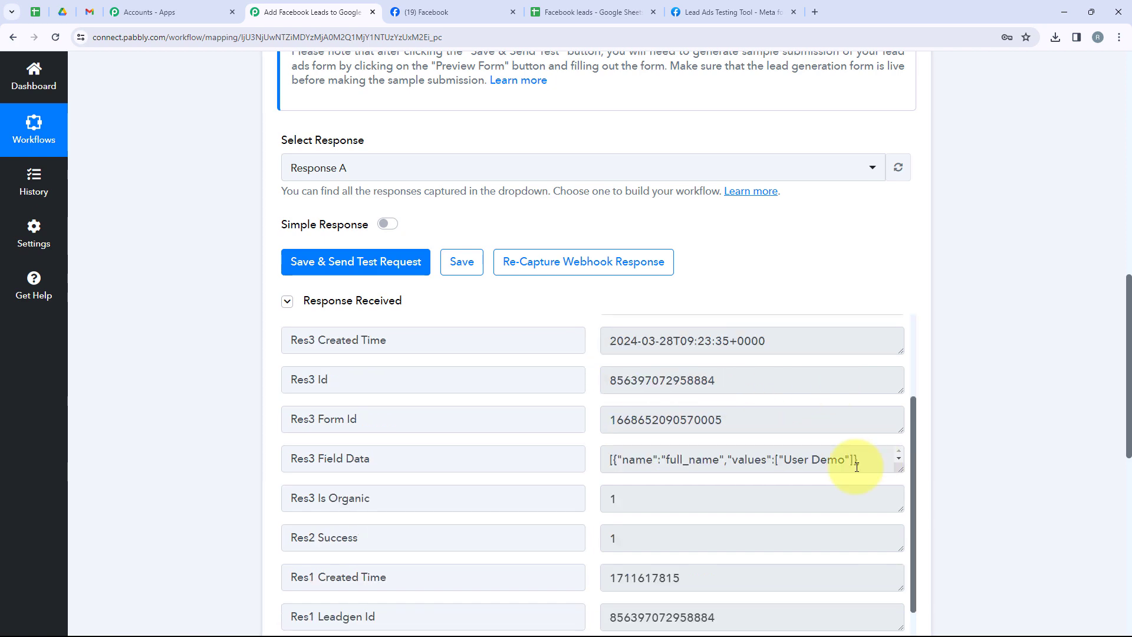
scroll(857, 466, up, 2)
scroll(964, 471, up, 9)
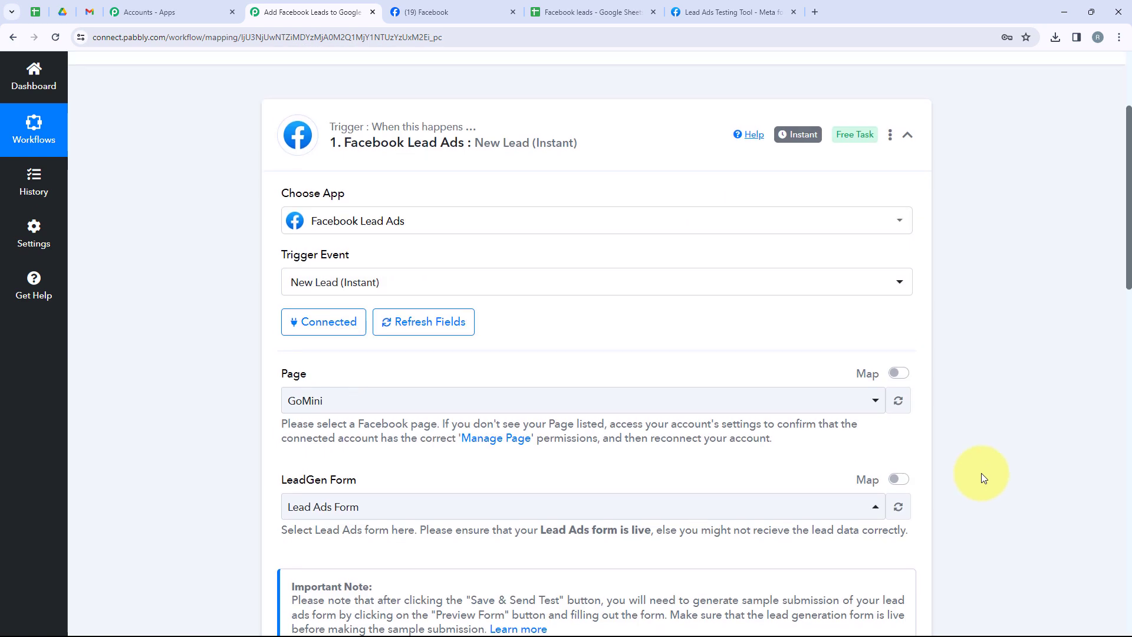
Collapse the Facebook Lead Ads trigger and choose Google Sheets as the app for the action step.
scroll(981, 478, up, 3)
click(657, 311)
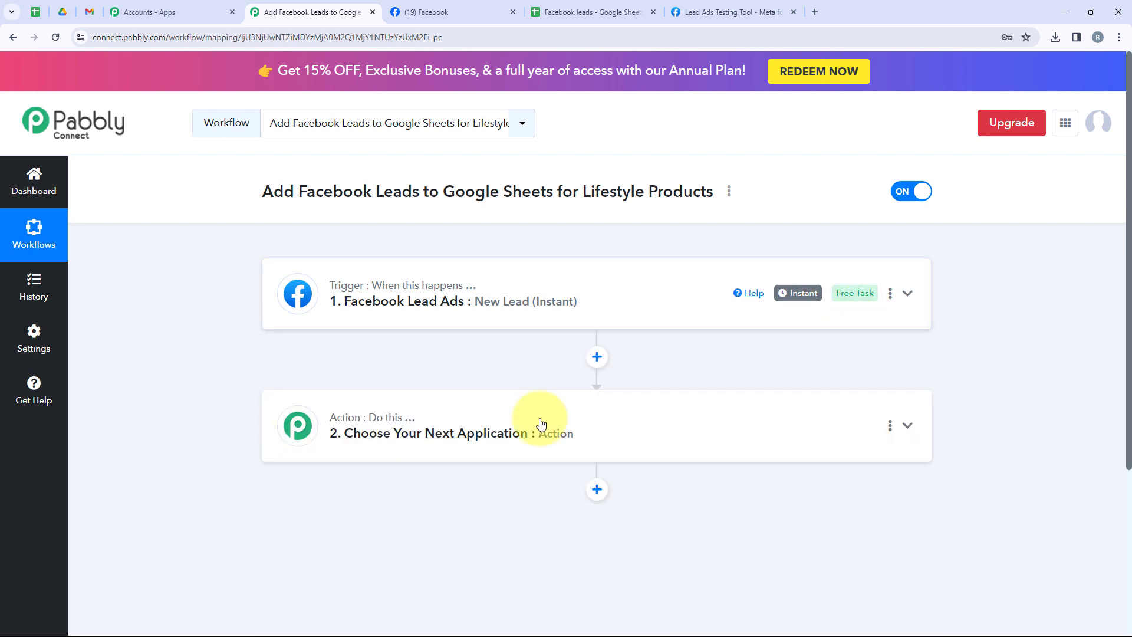
click(428, 451)
click(357, 317)
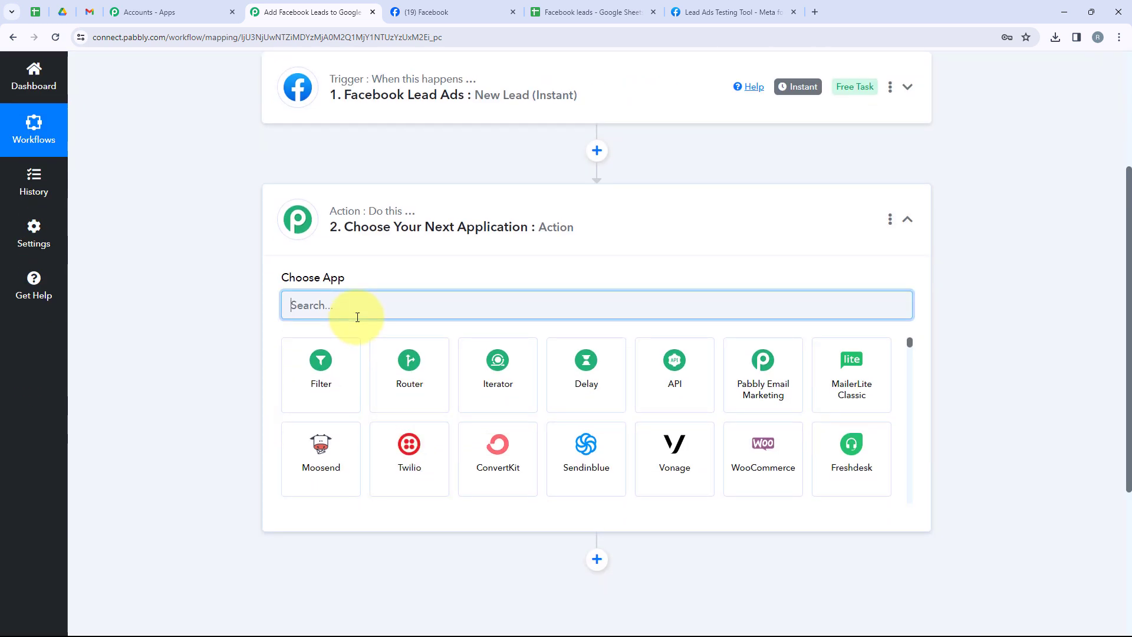
text(Google sh)
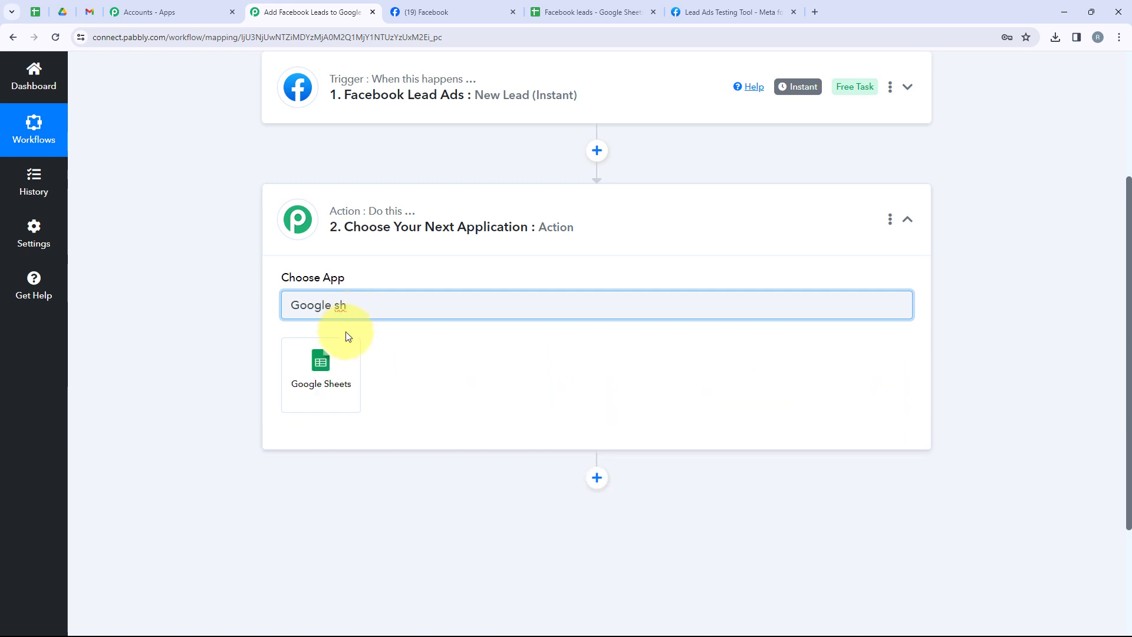
click(335, 361)
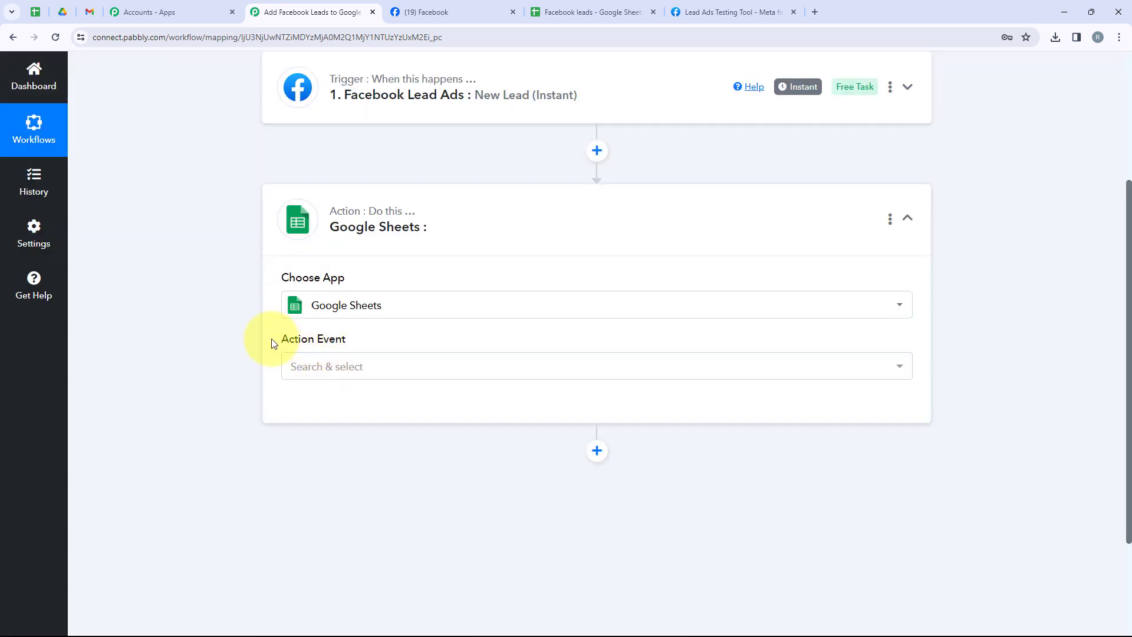
Set the Google Sheets action event to Add New Row.
drag(273, 343, 359, 342)
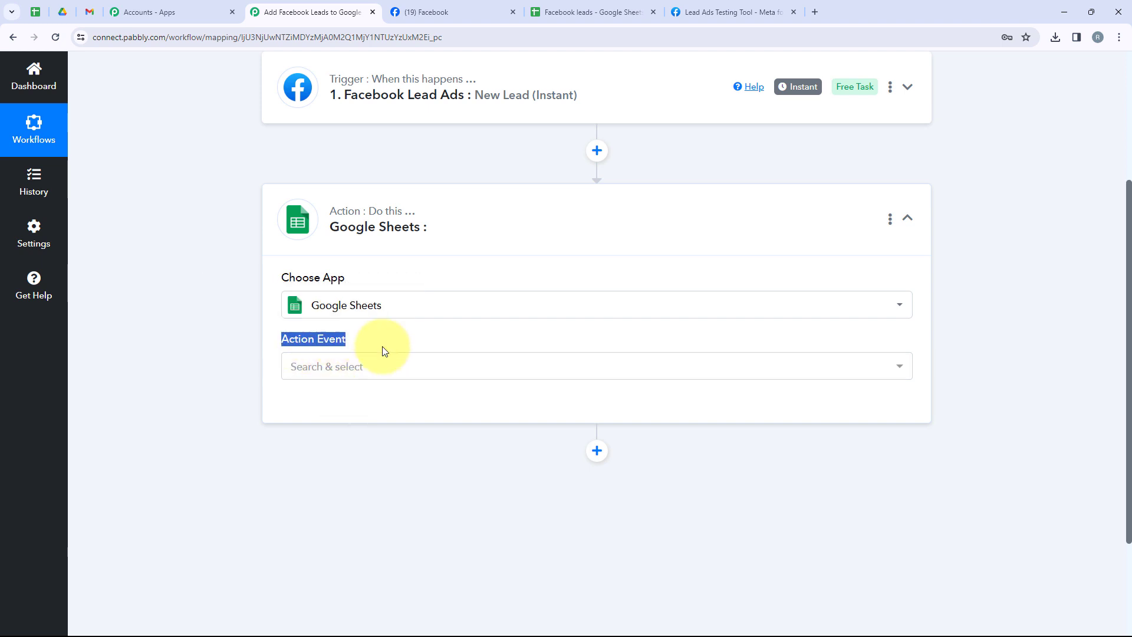
click(367, 362)
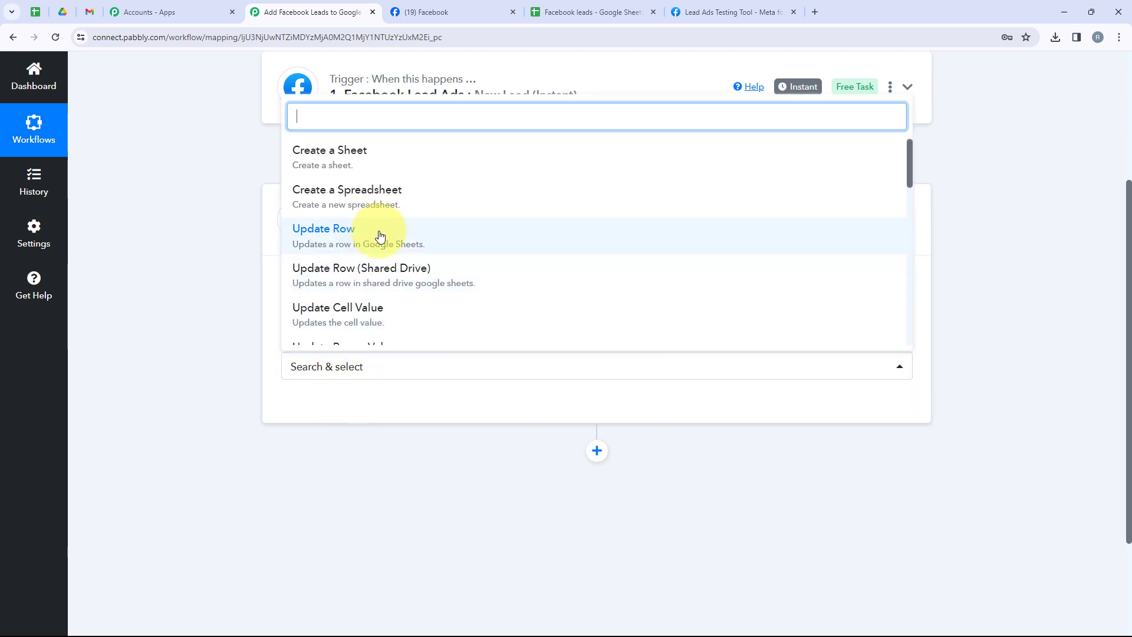
scroll(442, 260, down, 3)
scroll(443, 262, down, 1)
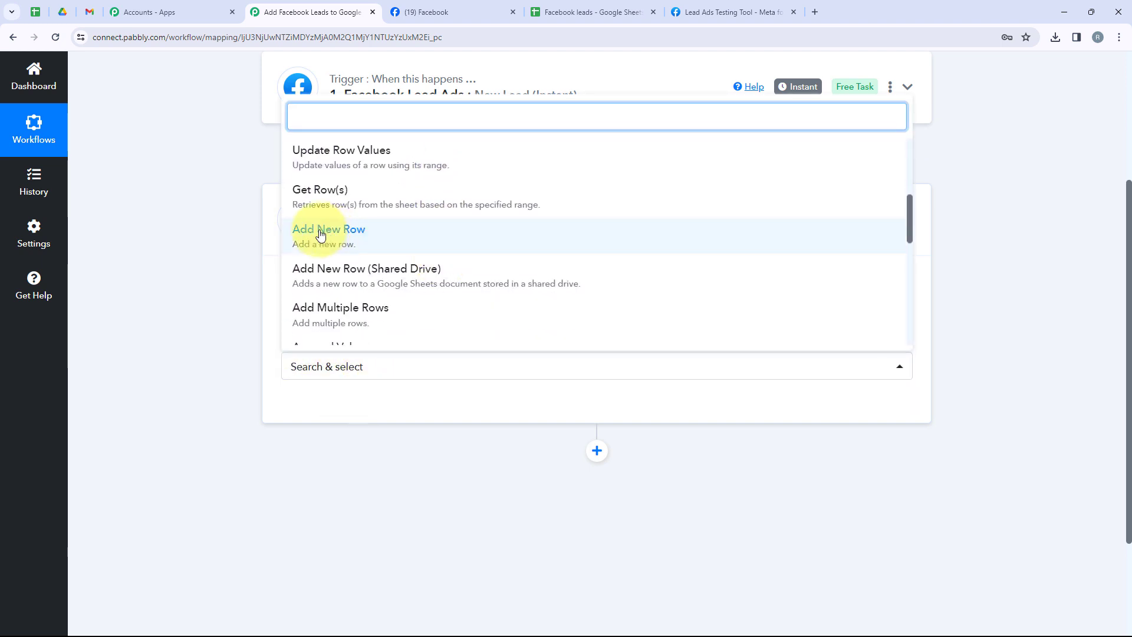
click(394, 236)
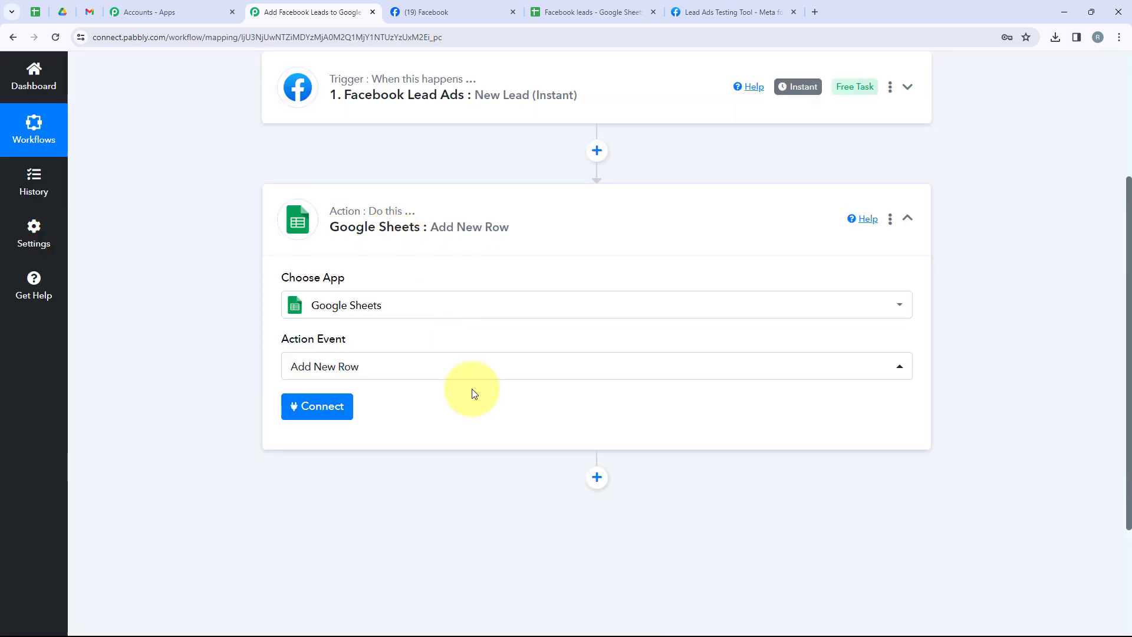
Add a new Google Sheets connection to the action, sign in with Google and allow Pabbly Connect Sheets access.
click(338, 408)
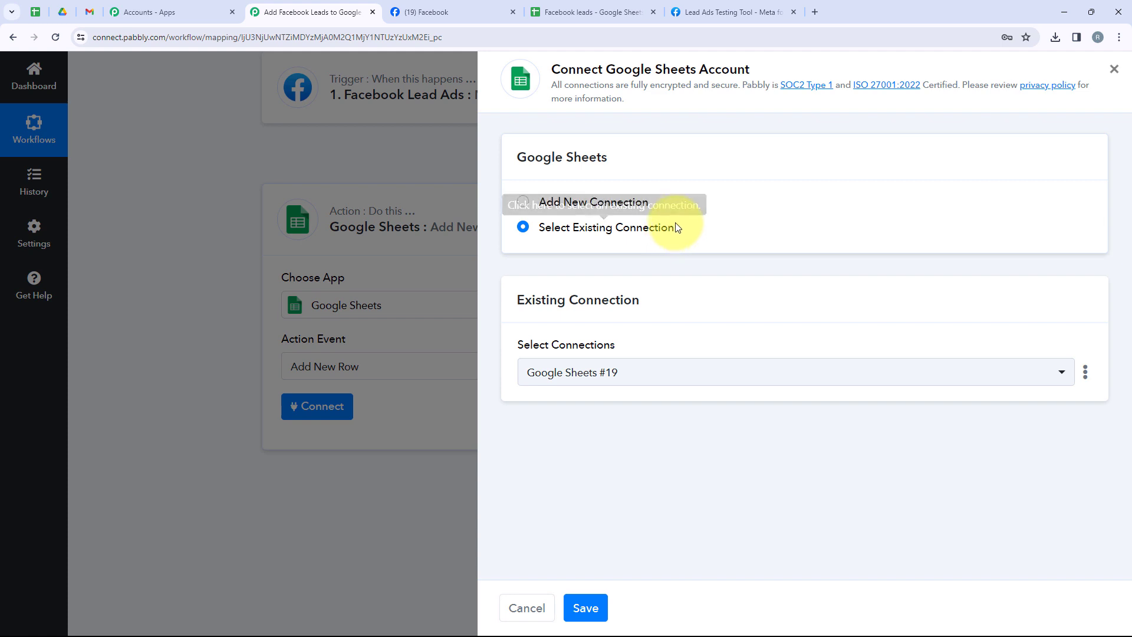
drag(545, 209, 537, 198)
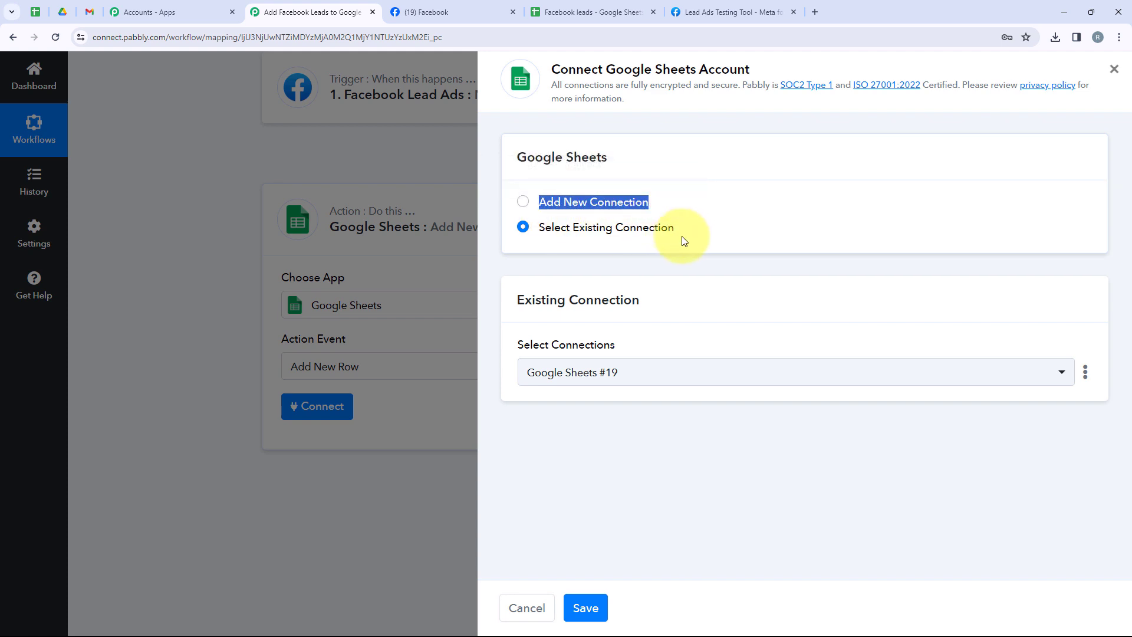
drag(681, 236, 537, 228)
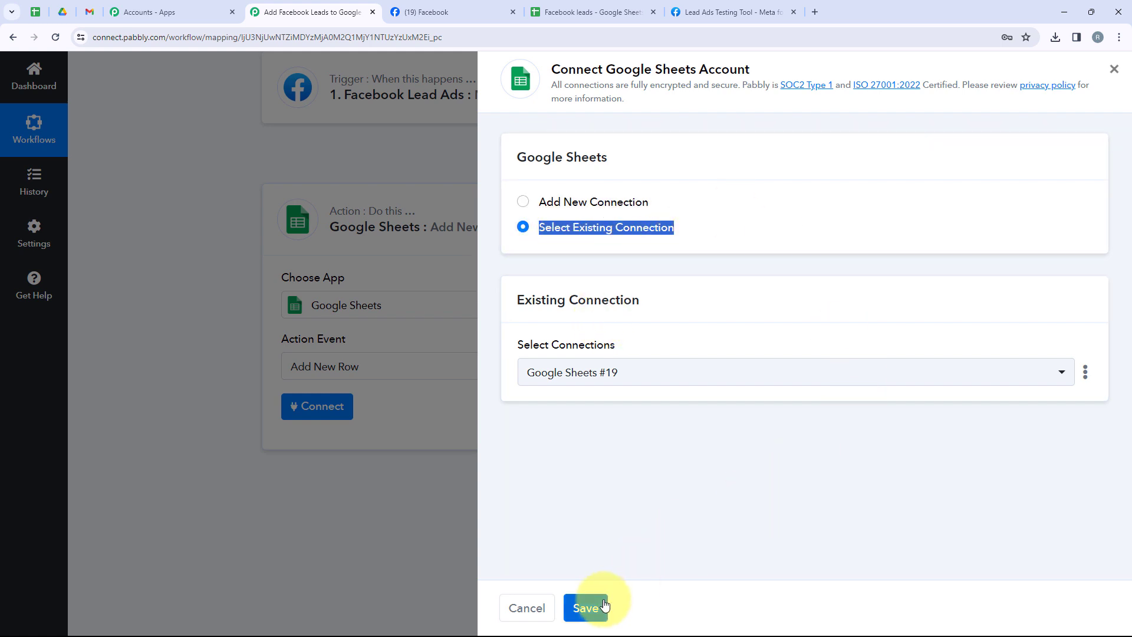
click(620, 203)
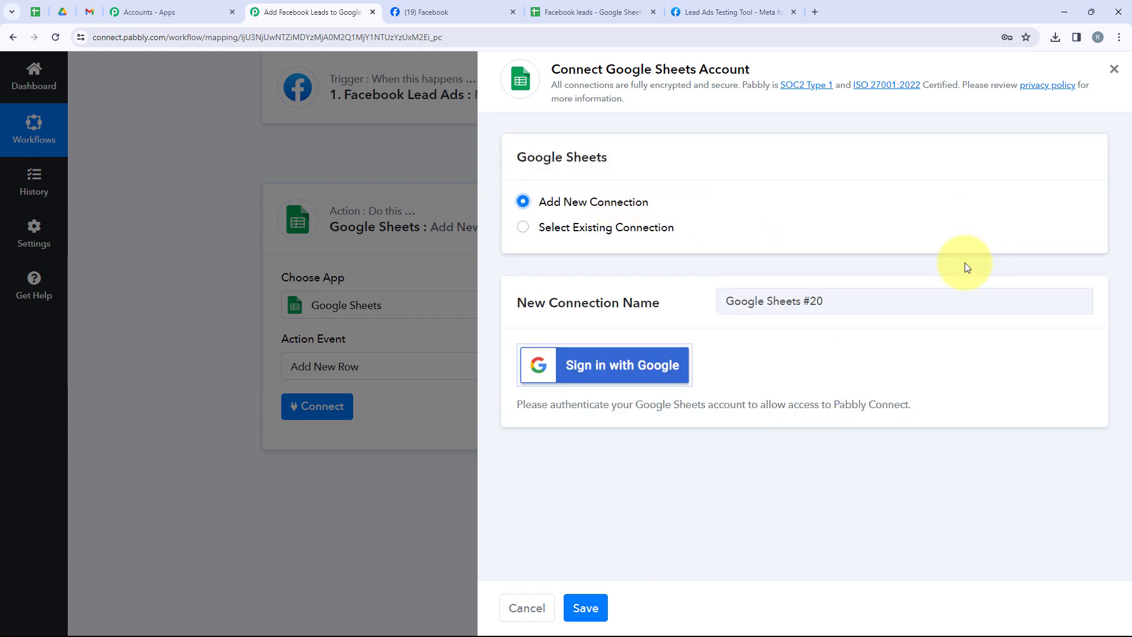
click(600, 384)
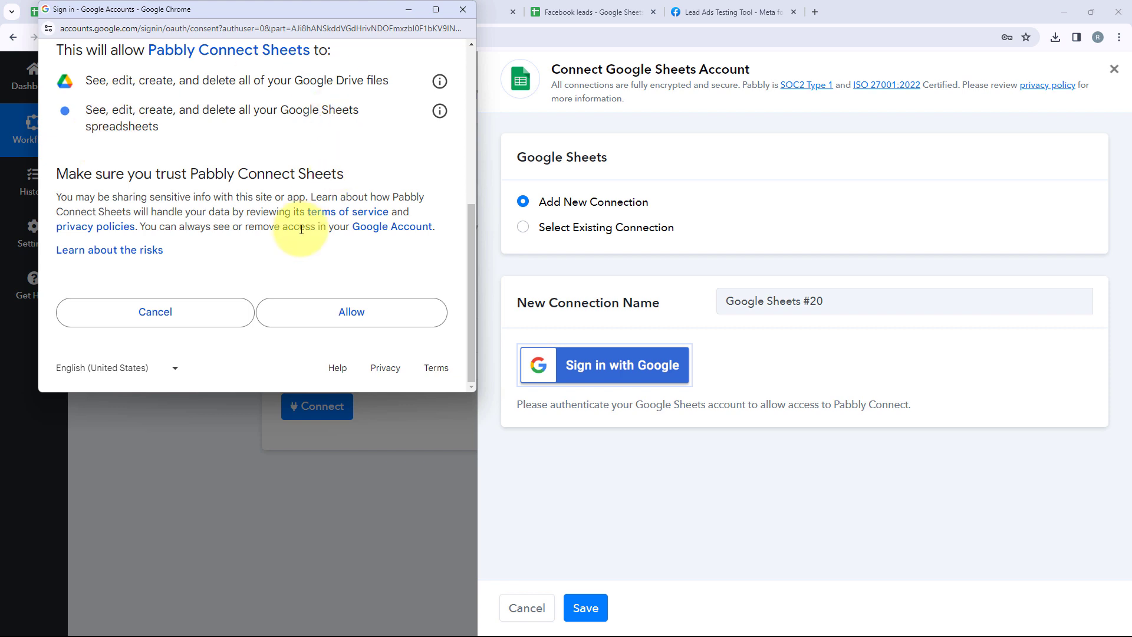
click(291, 324)
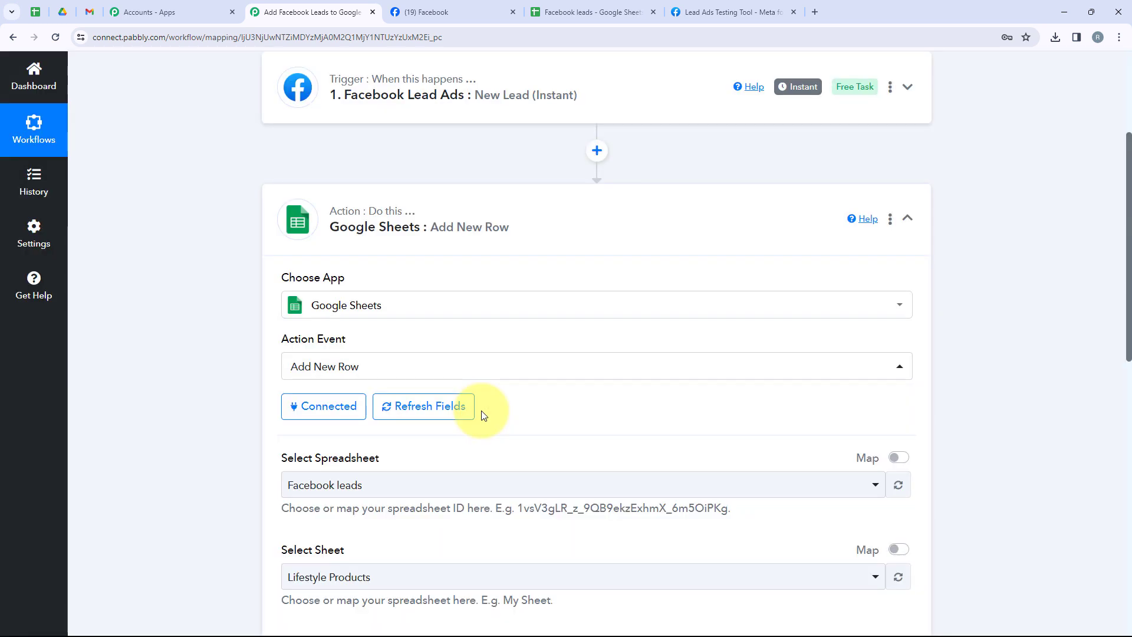
Check the Lifestyle Products sheet of the Facebook leads spreadsheet in Google Sheets and return to the Pabbly Connect workflow.
scroll(482, 415, down, 3)
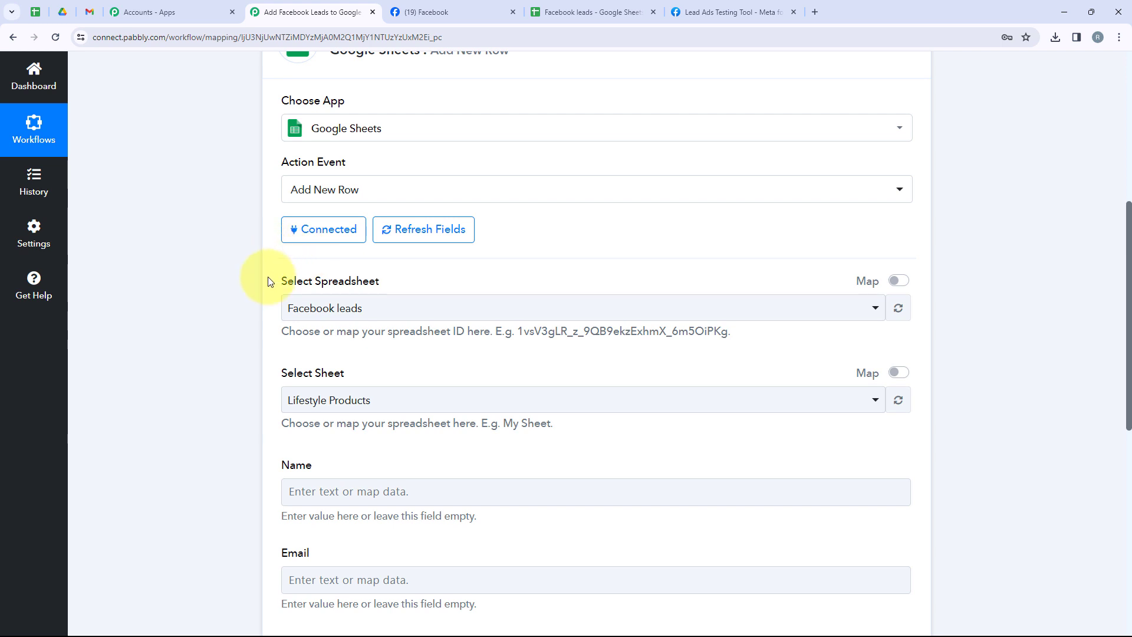
drag(266, 279, 449, 296)
click(328, 370)
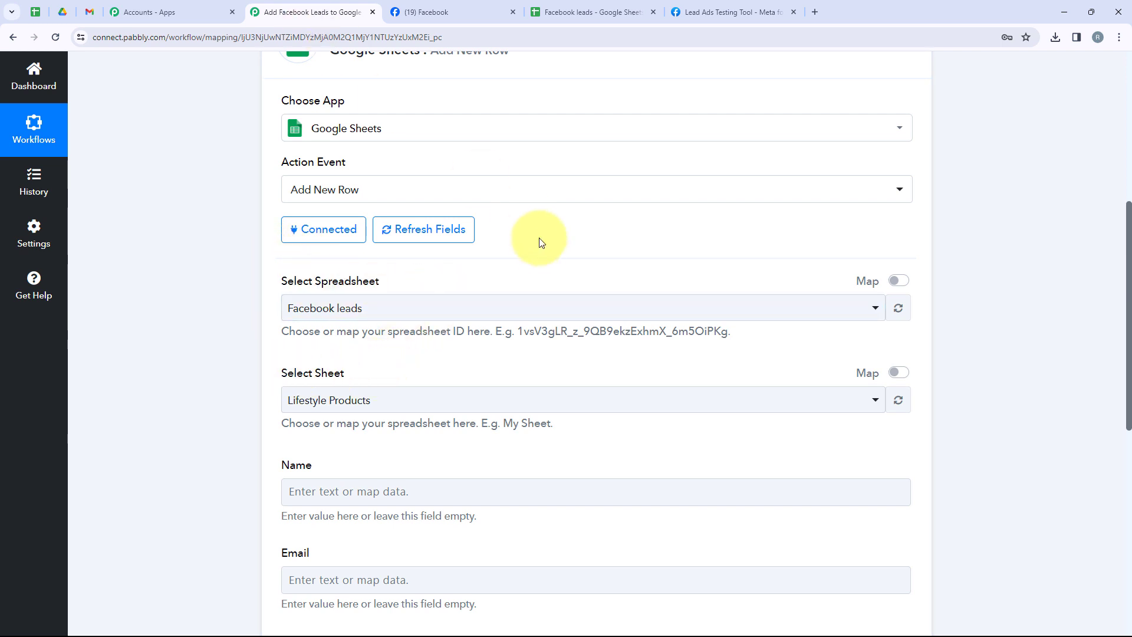
click(592, 8)
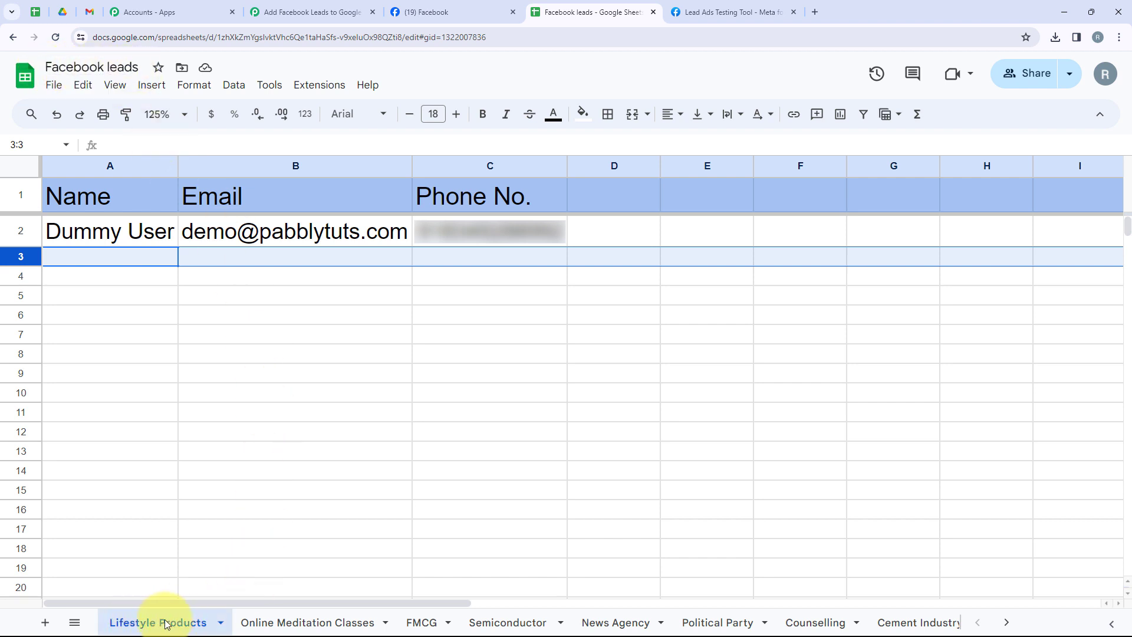
click(313, 11)
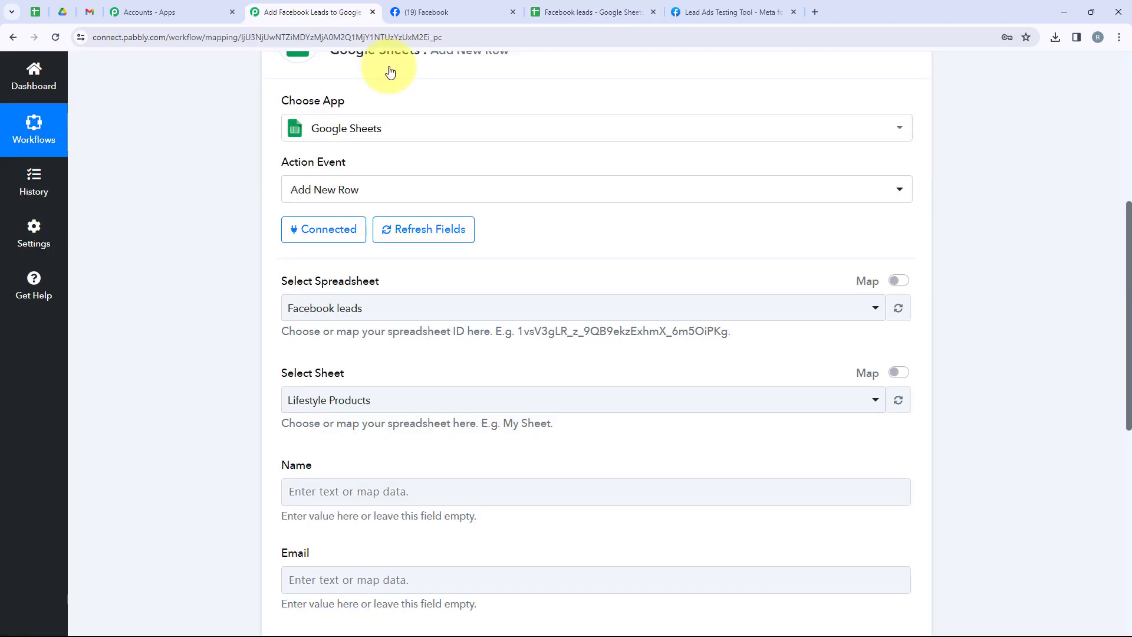
Set the action's spreadsheet to Facebook leads and its sheet to Lifestyle Products.
click(407, 309)
click(325, 378)
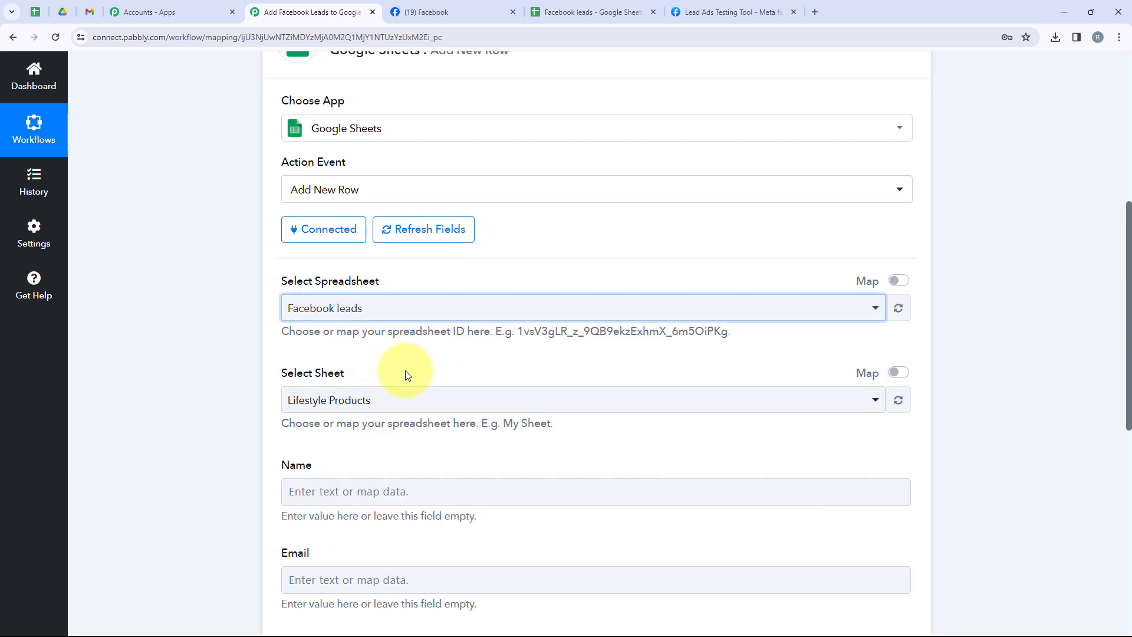
click(371, 401)
click(372, 151)
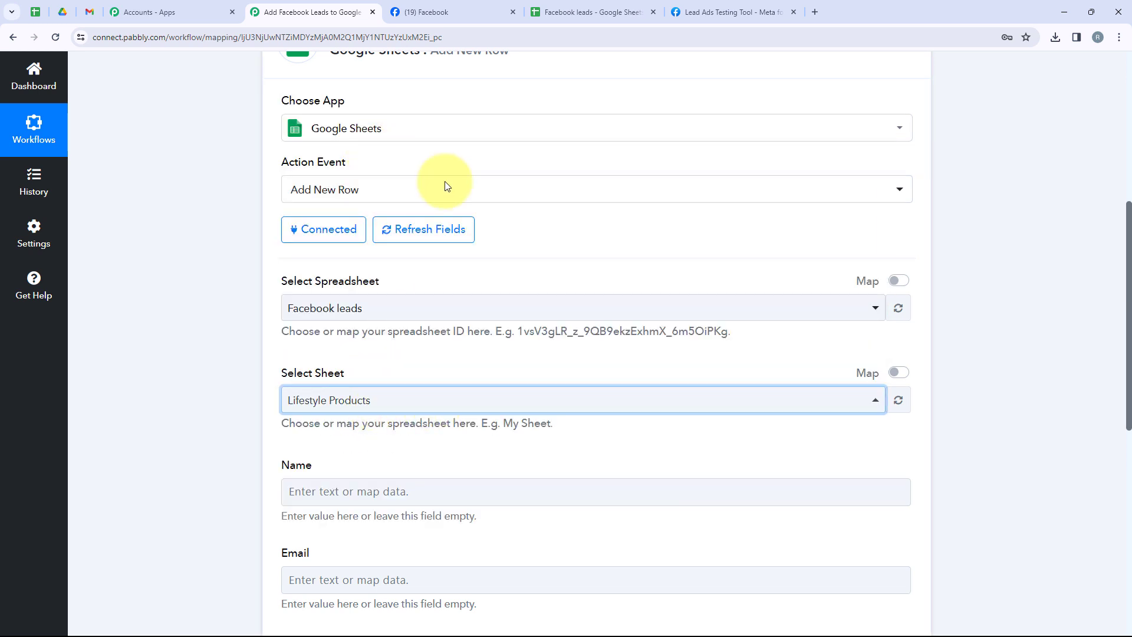
Map the Name field to the Res4 Full Name value from the Facebook Lead Ads trigger.
scroll(508, 425, down, 3)
scroll(508, 424, down, 2)
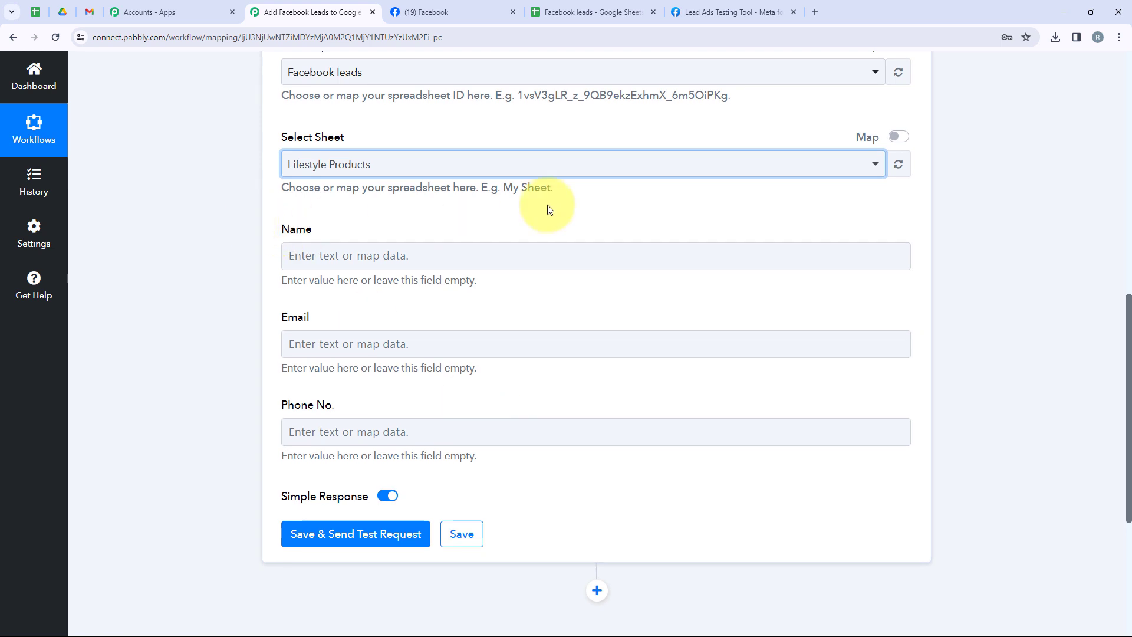
click(283, 246)
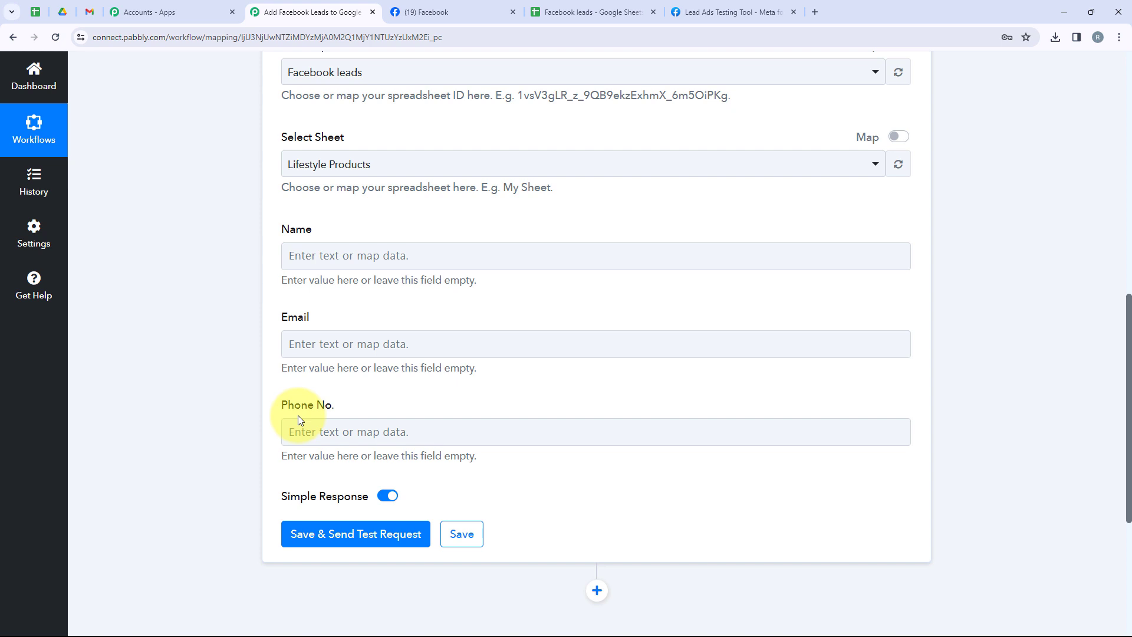
click(387, 262)
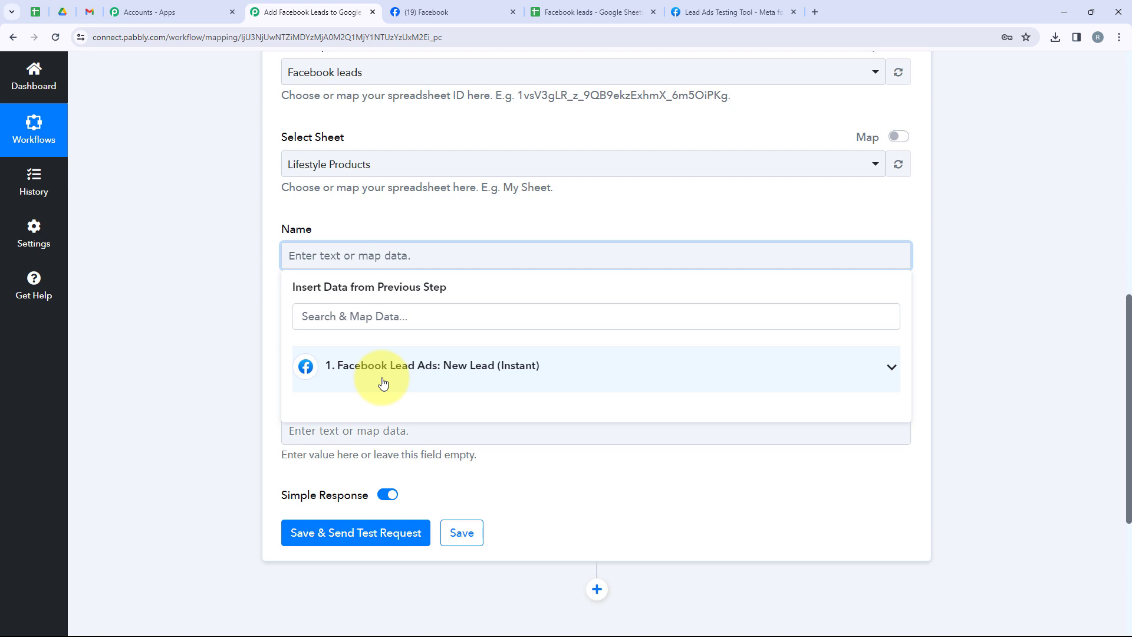
click(254, 249)
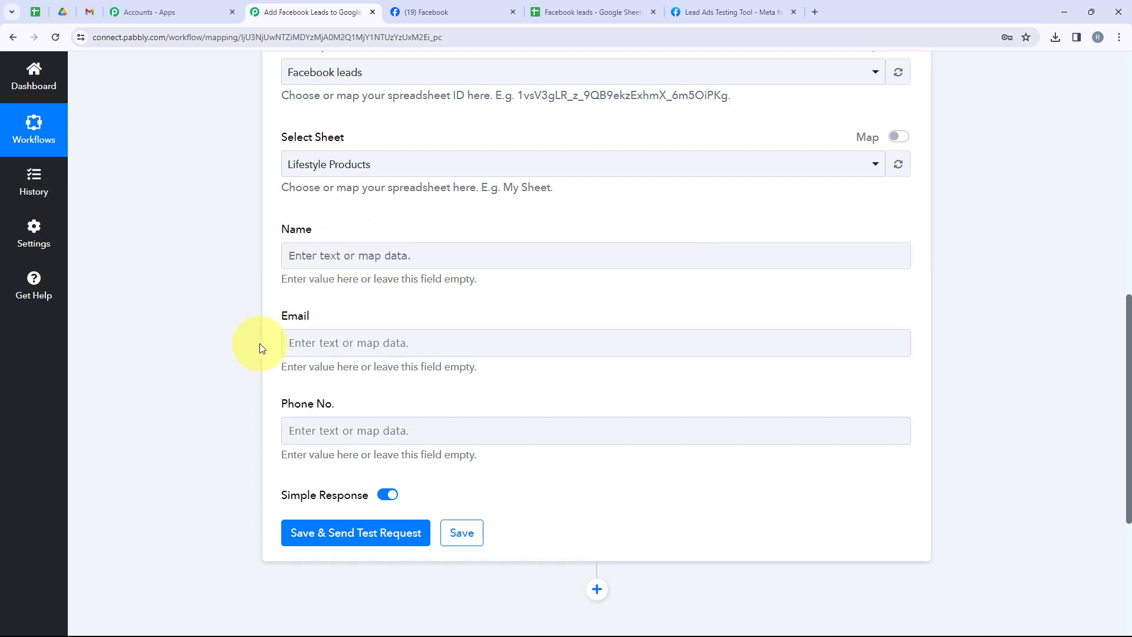
click(334, 250)
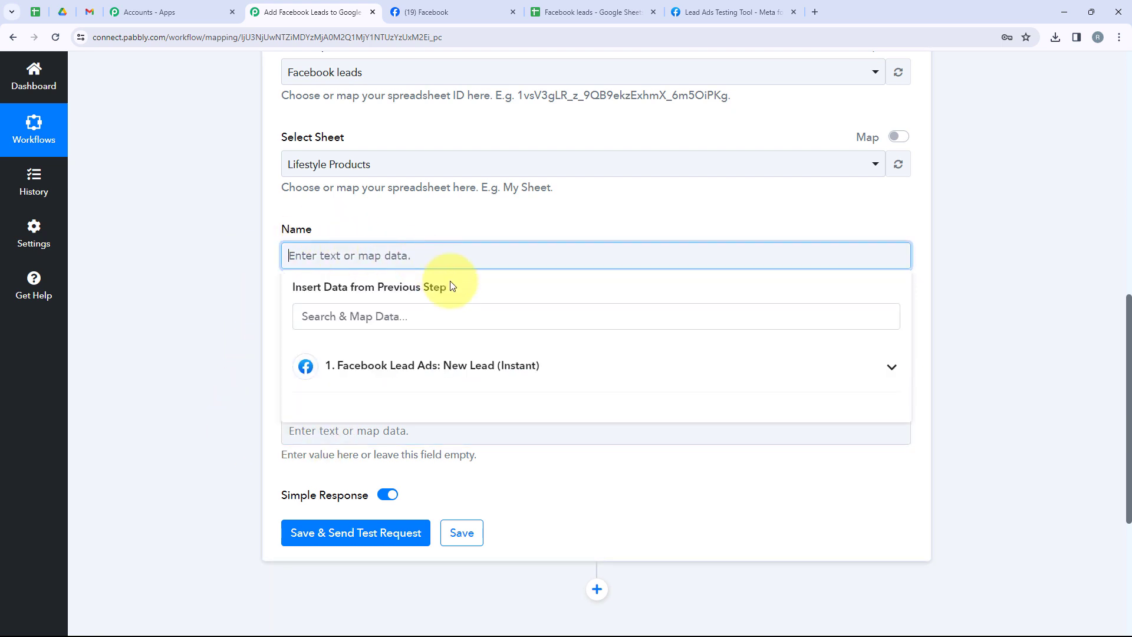
click(456, 361)
click(458, 407)
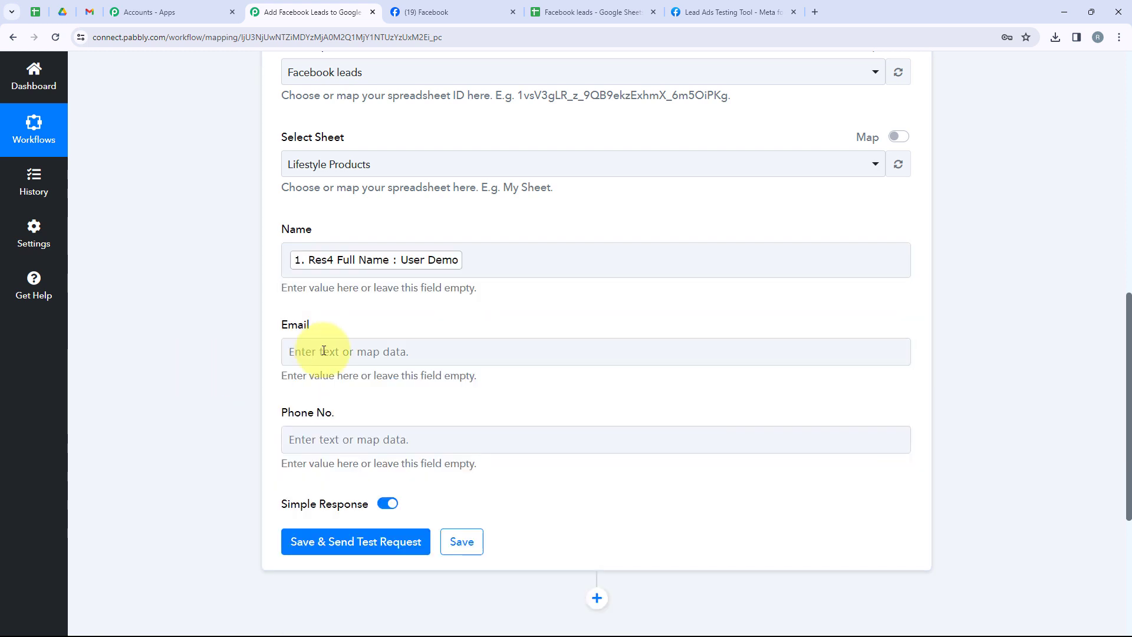
Map the Email field to the Res4 Email value from the Facebook Lead Ads trigger.
click(324, 351)
click(478, 458)
click(496, 455)
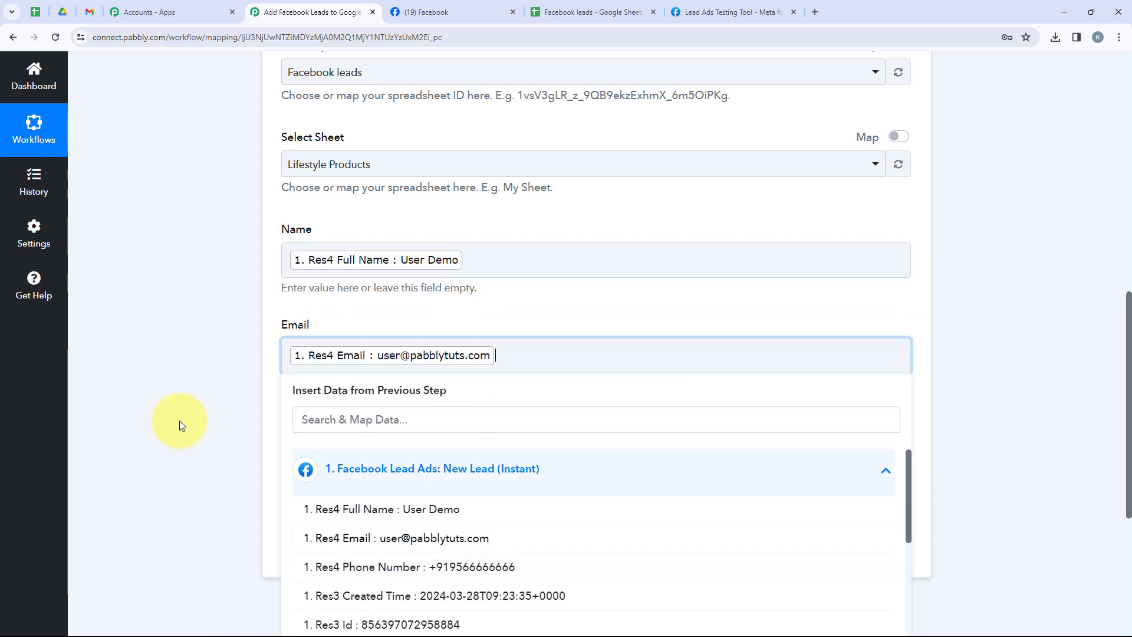
click(182, 420)
Map the Phone No. field to the Res4 Phone Number value from the Facebook Lead Ads trigger.
scroll(396, 380, down, 2)
click(380, 328)
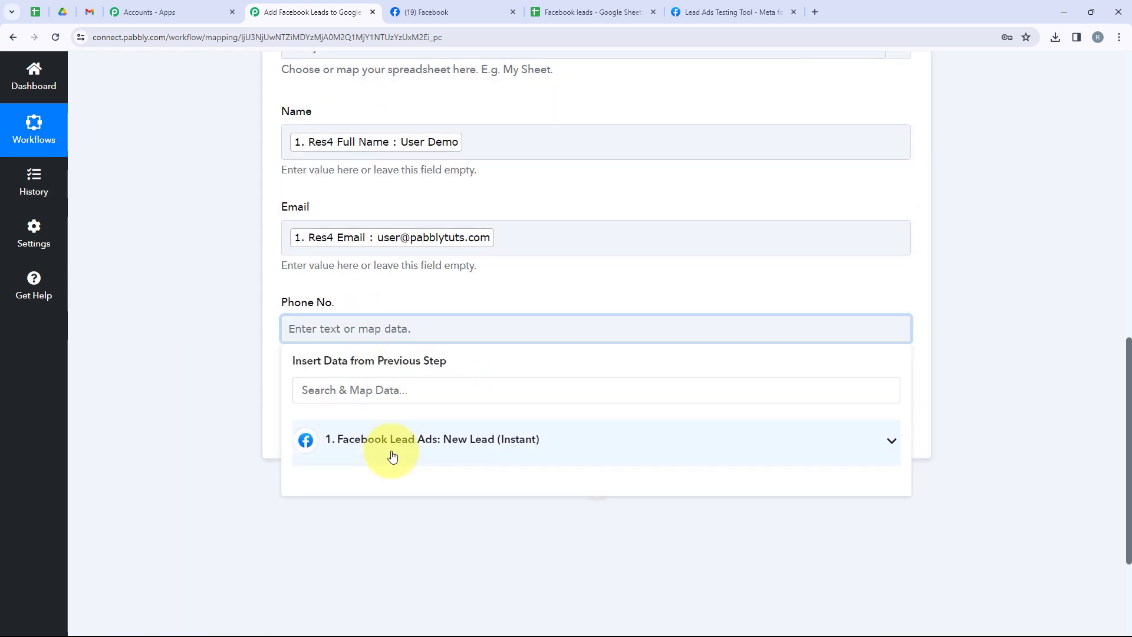
click(394, 447)
click(497, 536)
click(234, 417)
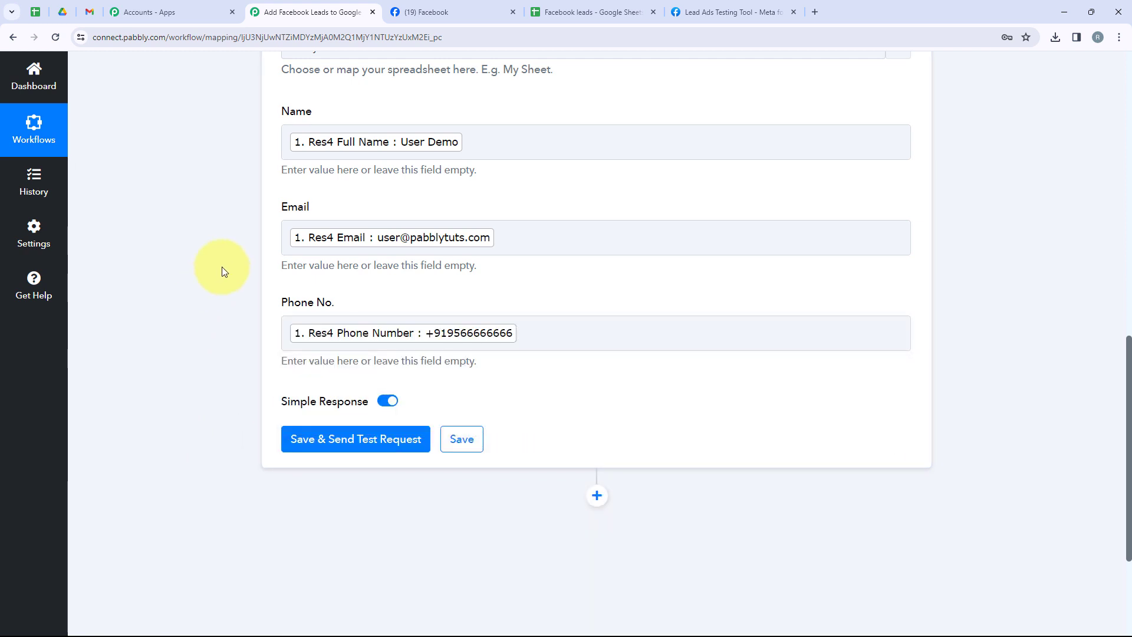
Save the action with a test request, and check its response and the Lifestyle Products sheet in Google Sheets for the new row.
scroll(223, 270, up, 1)
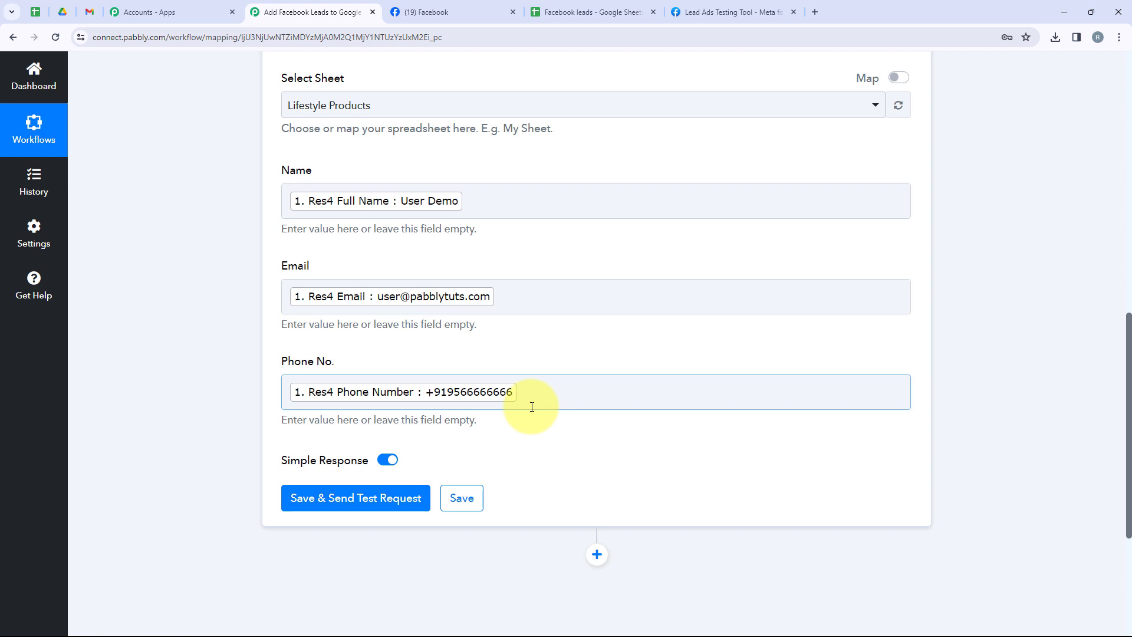
click(328, 515)
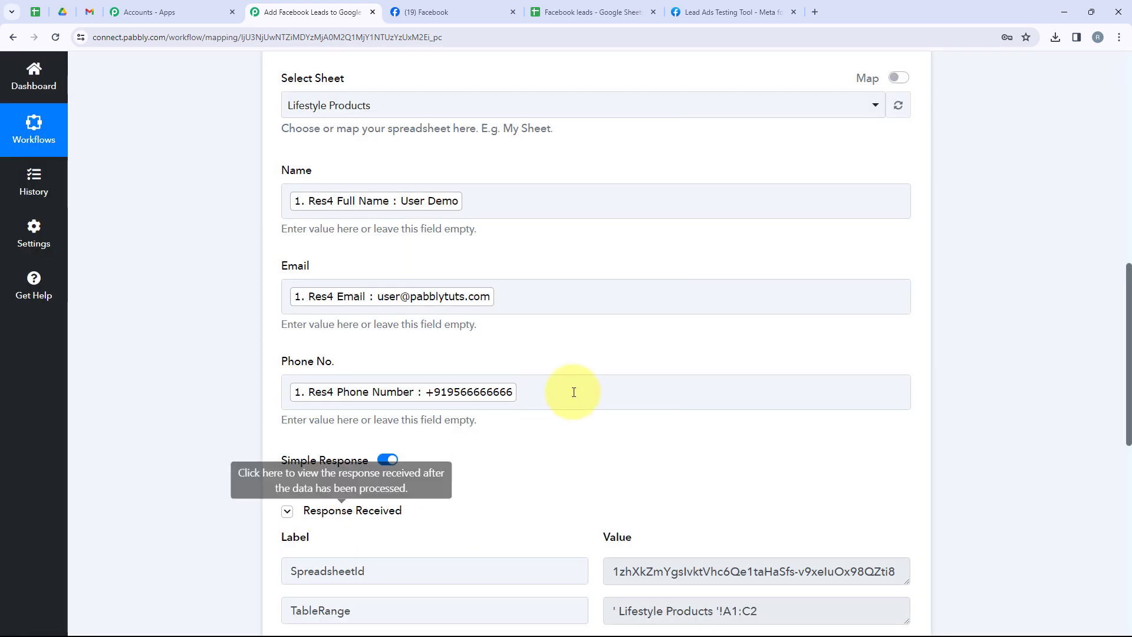
scroll(631, 395, down, 2)
scroll(632, 399, down, 3)
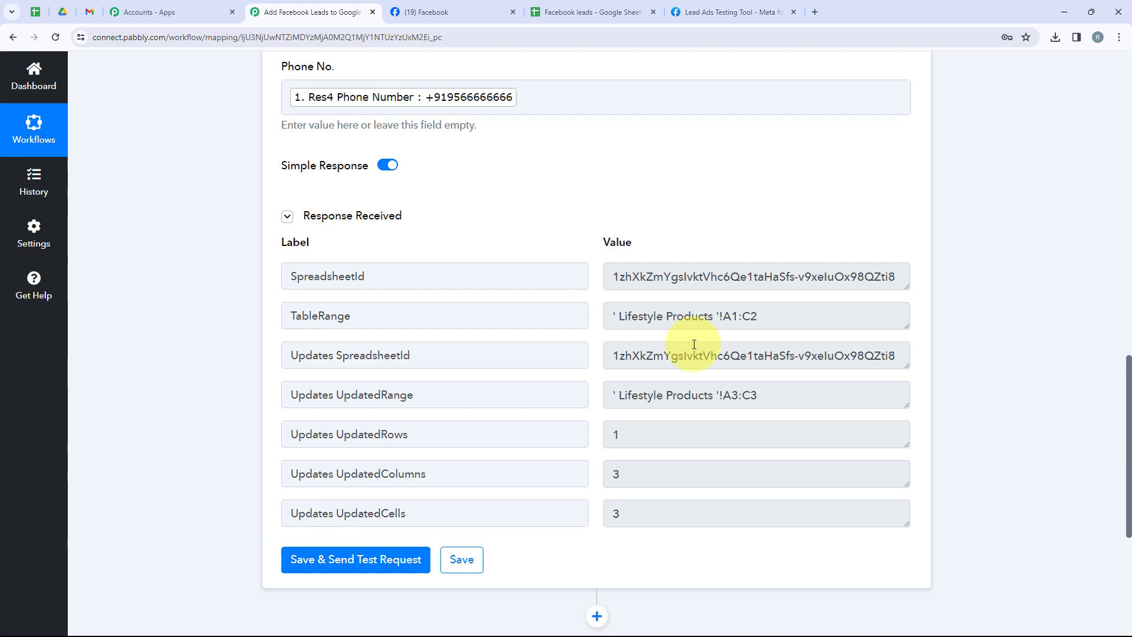
click(590, 12)
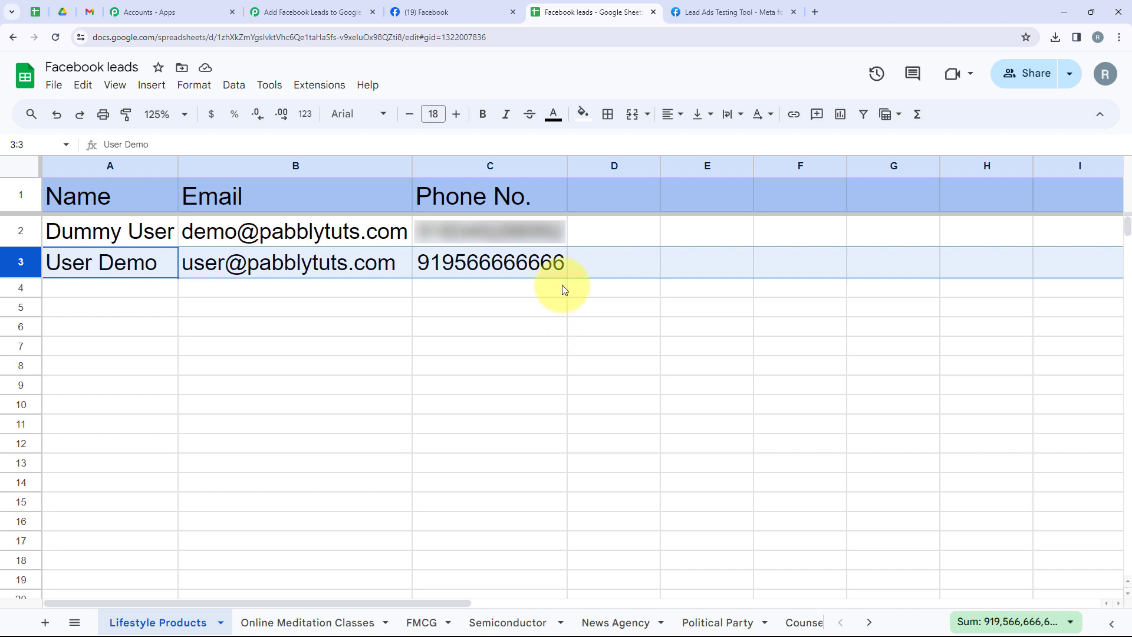
Switch to Meta's Lead Ads Testing Tool and reload the page.
click(692, 7)
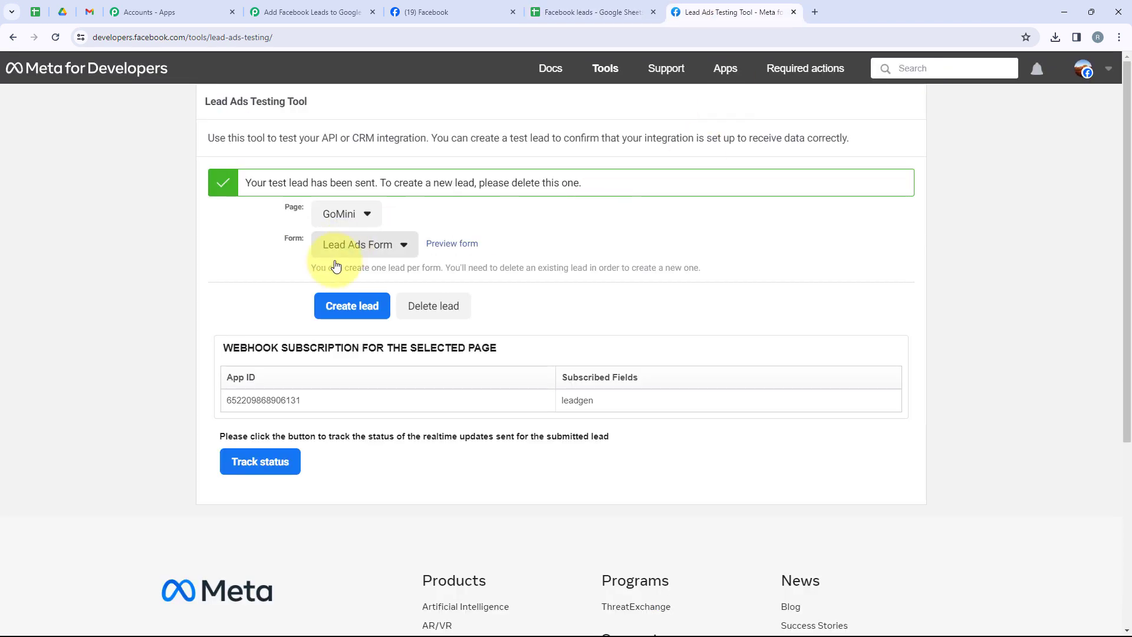
click(396, 238)
click(55, 37)
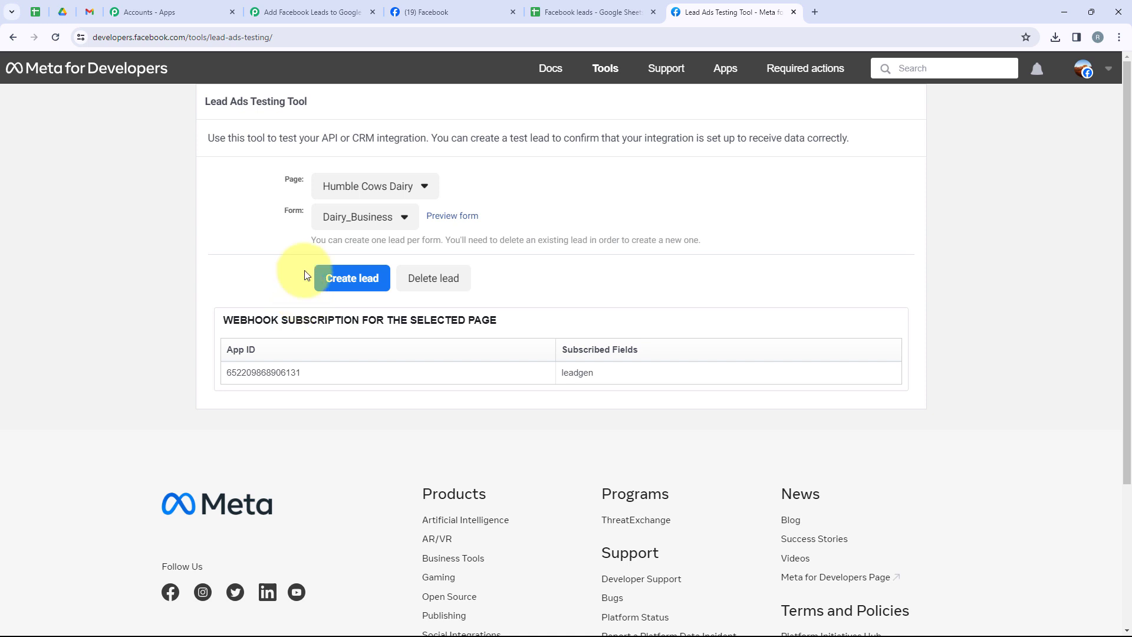
Choose the GoMini page and its Lead Ads Form for the test lead.
click(330, 185)
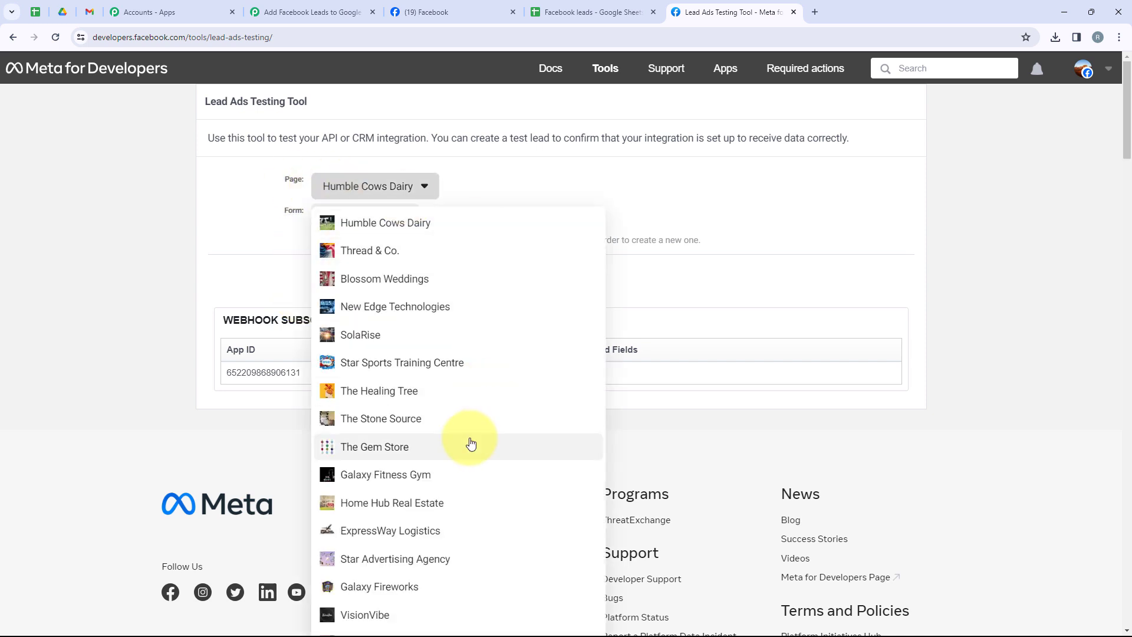
scroll(468, 442, down, 4)
click(465, 443)
scroll(445, 449, up, 3)
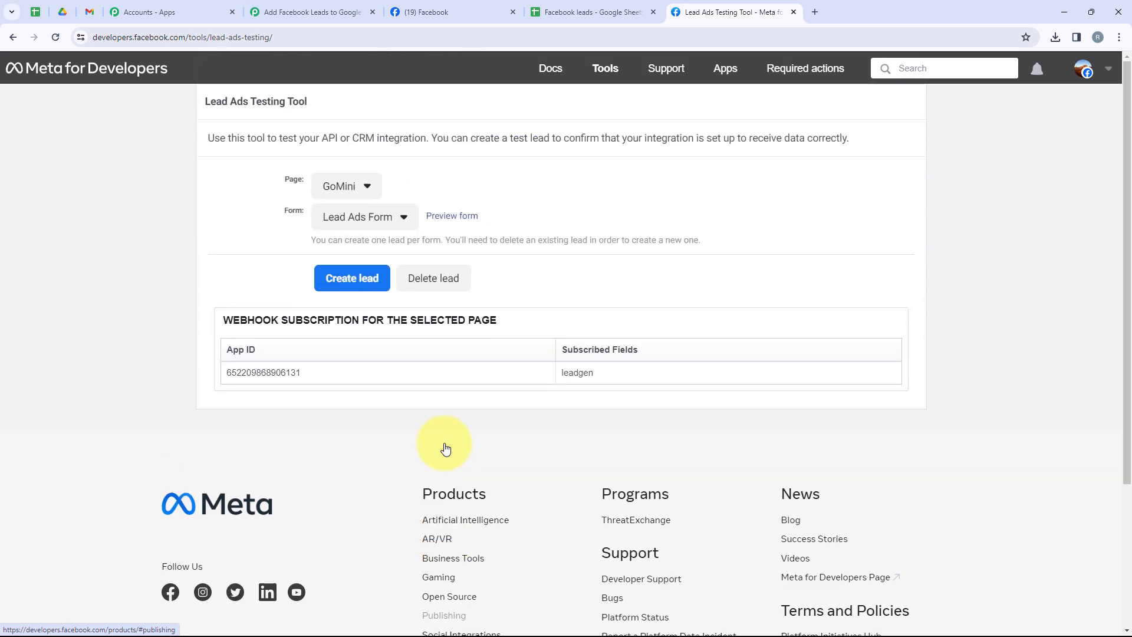
click(320, 217)
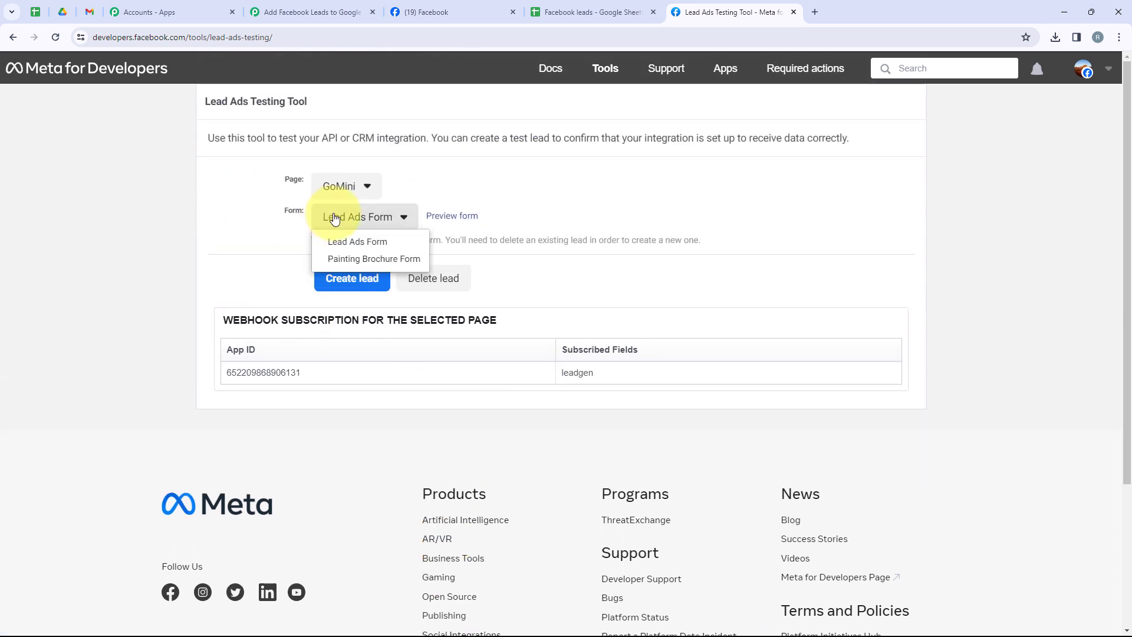
click(357, 243)
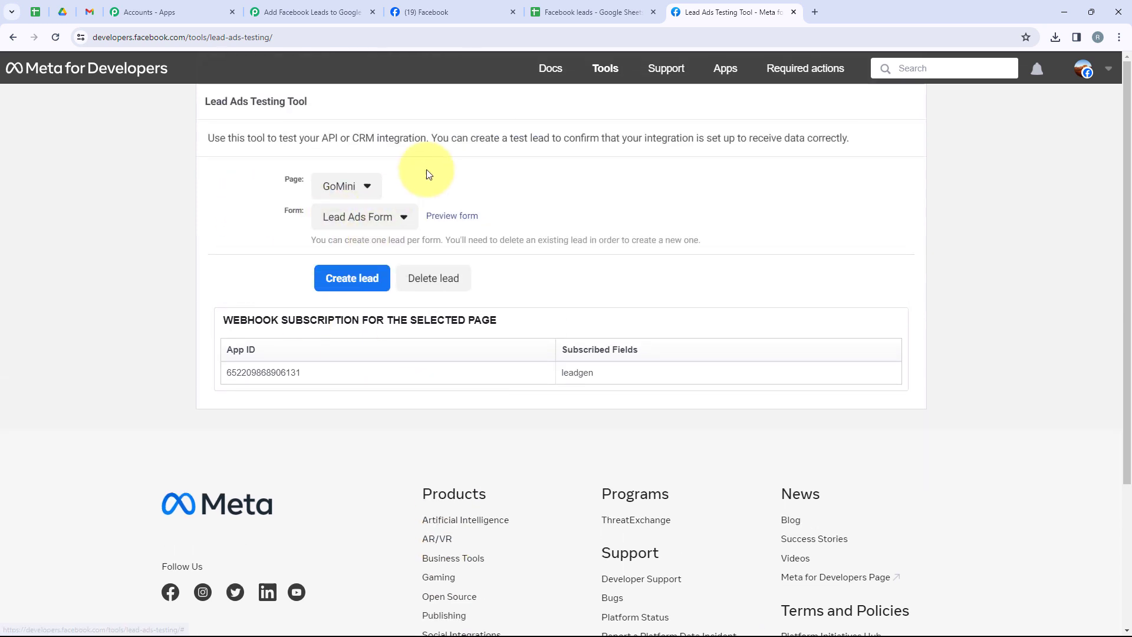
Open the form preview and fill in the test lead's full name, email and phone number.
click(453, 216)
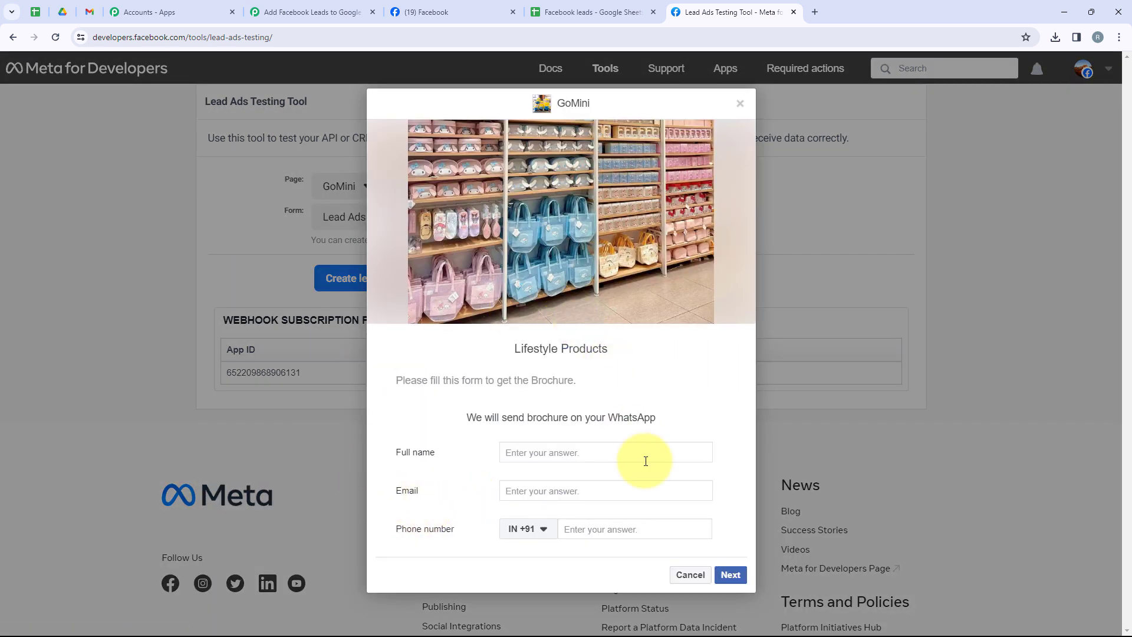
click(596, 454)
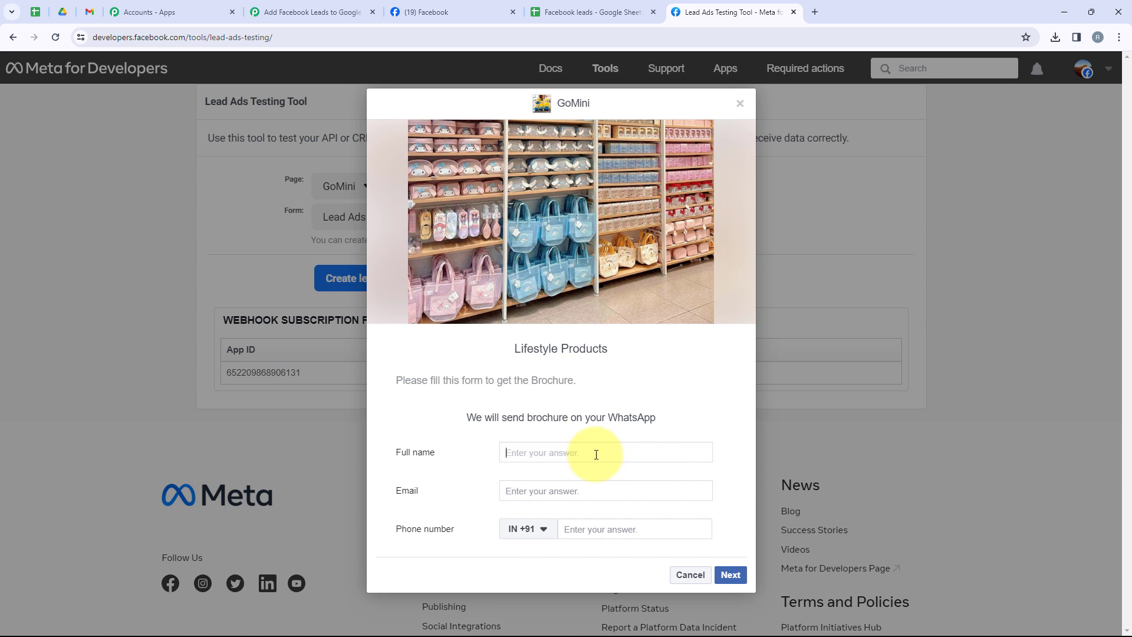
text(Test User)
click(573, 497)
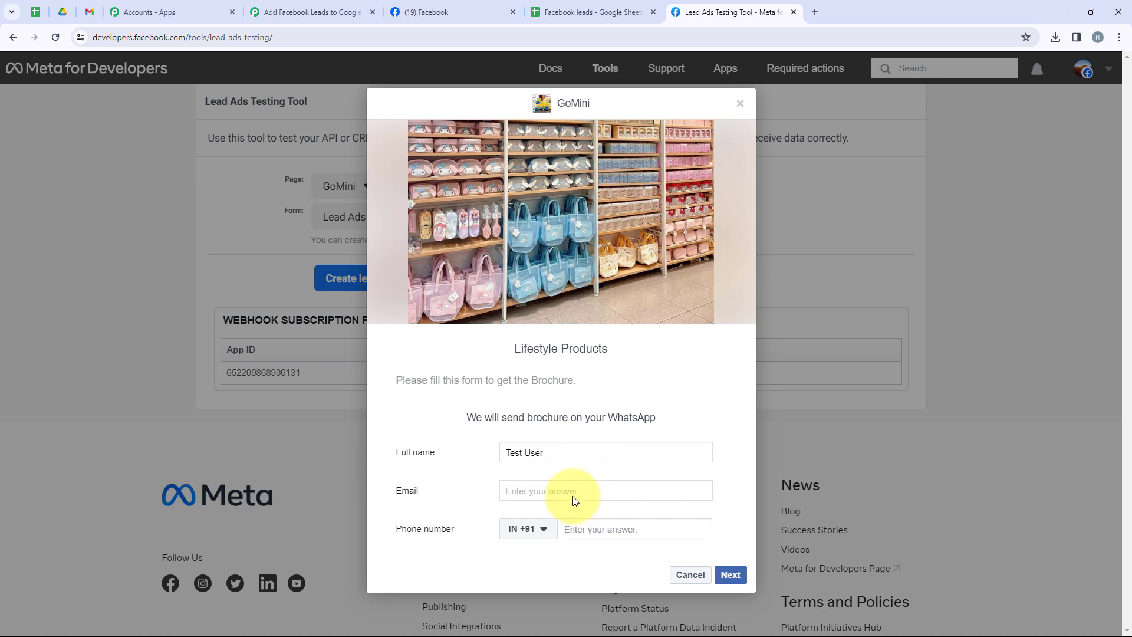
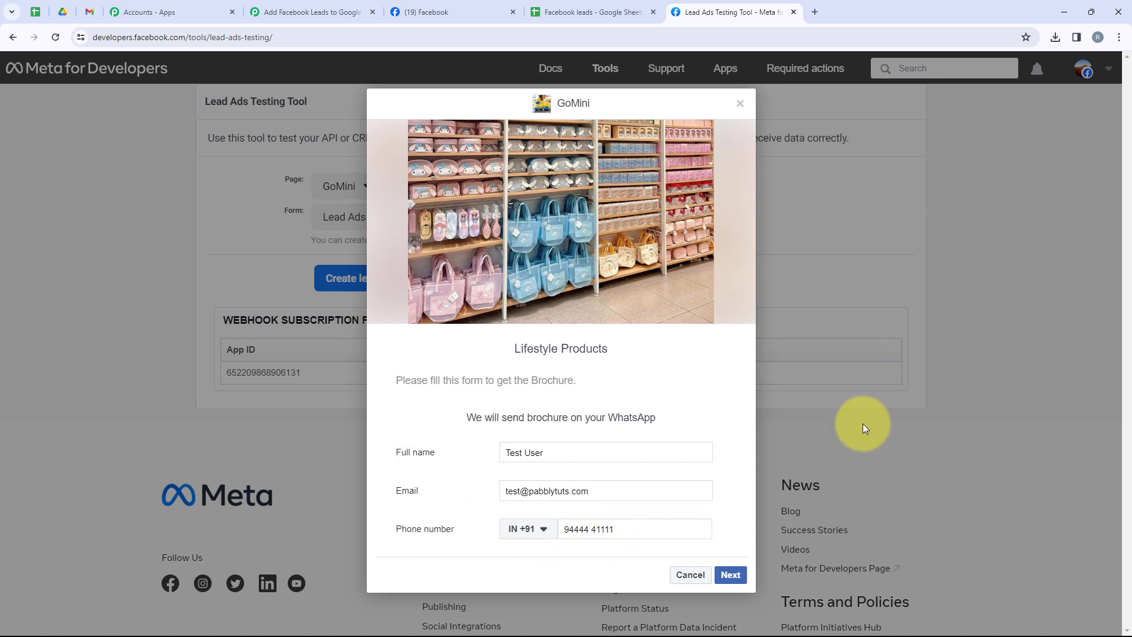
Submit the test lead, accepting the terms and conditions for GoMini, and close the form preview.
click(730, 573)
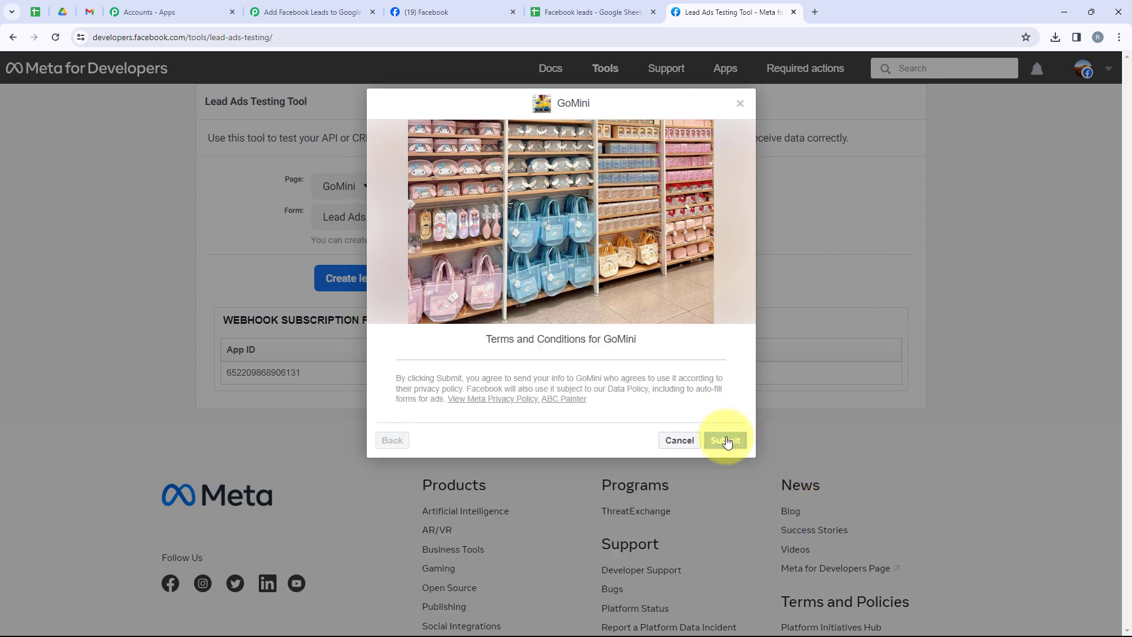
click(727, 441)
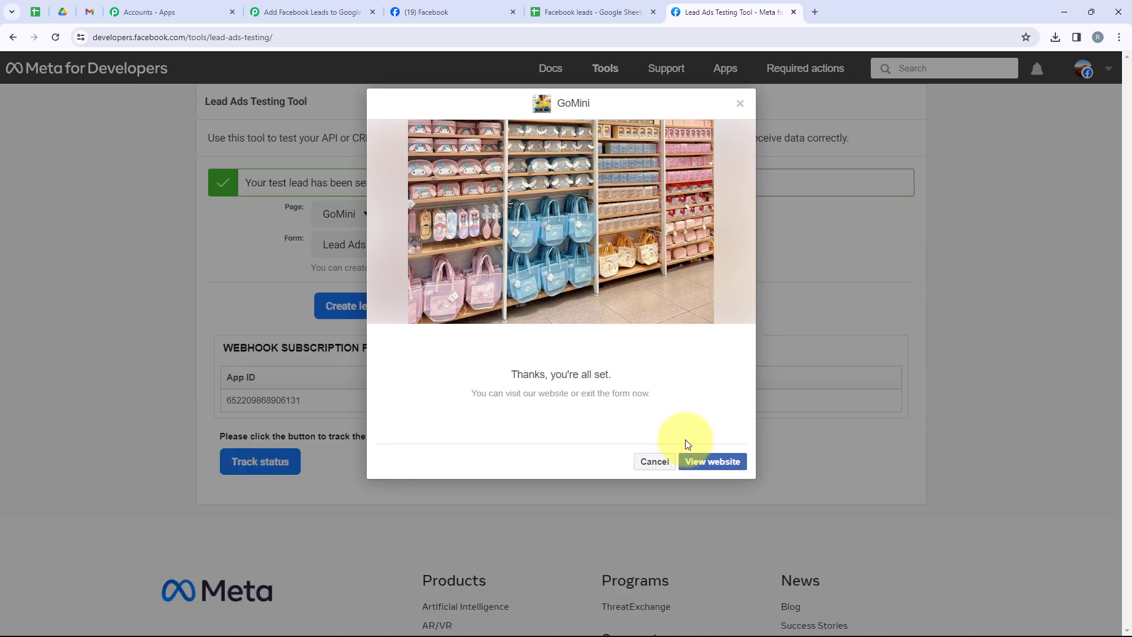
click(655, 462)
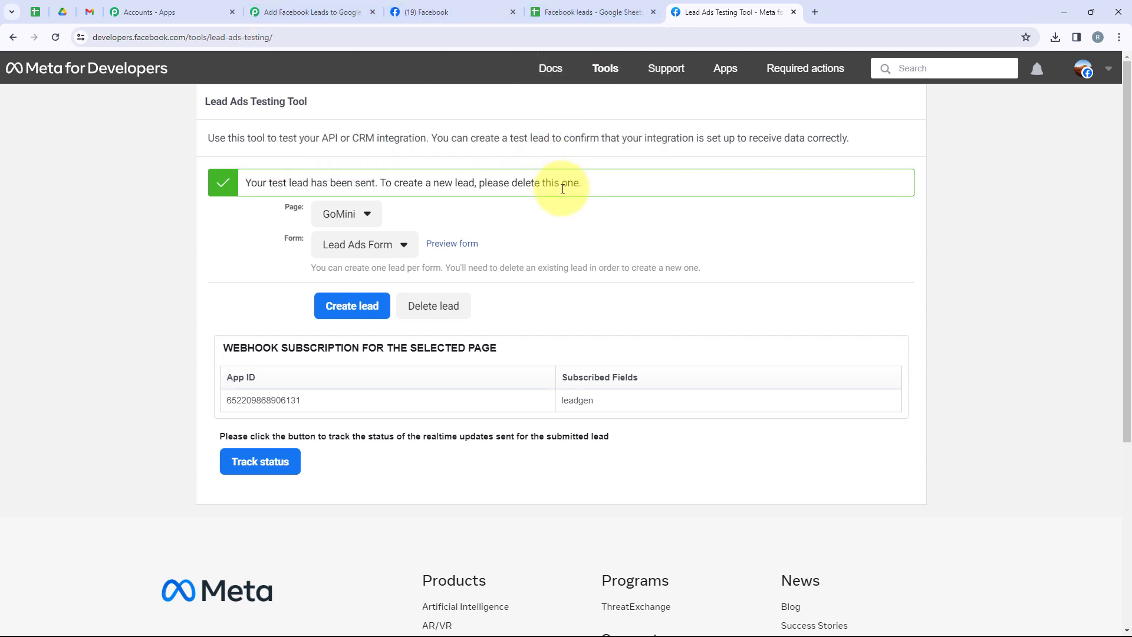
Check the Lifestyle Products sheet in Google Sheets for the new test lead and return to the start of the Pabbly Connect workflow.
click(586, 11)
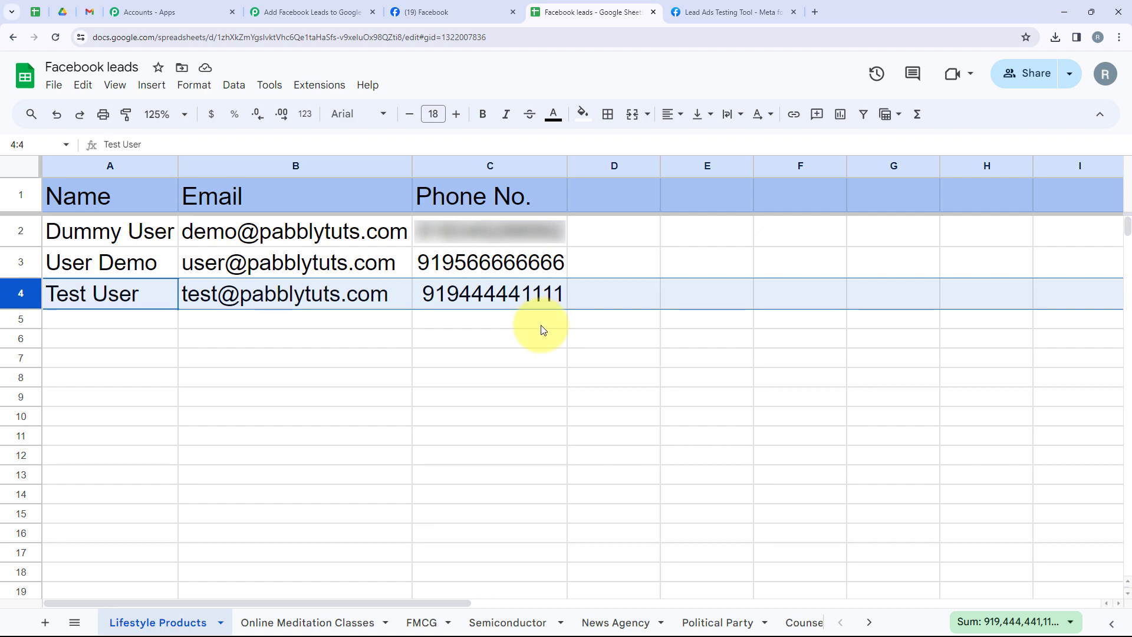
click(307, 12)
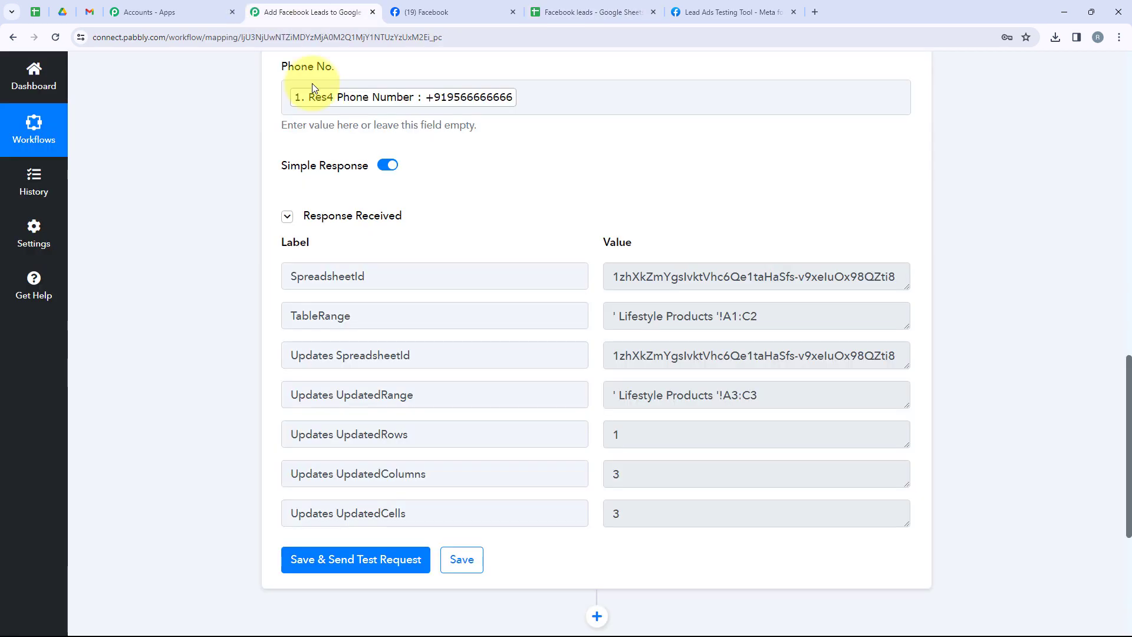
scroll(451, 372, up, 15)
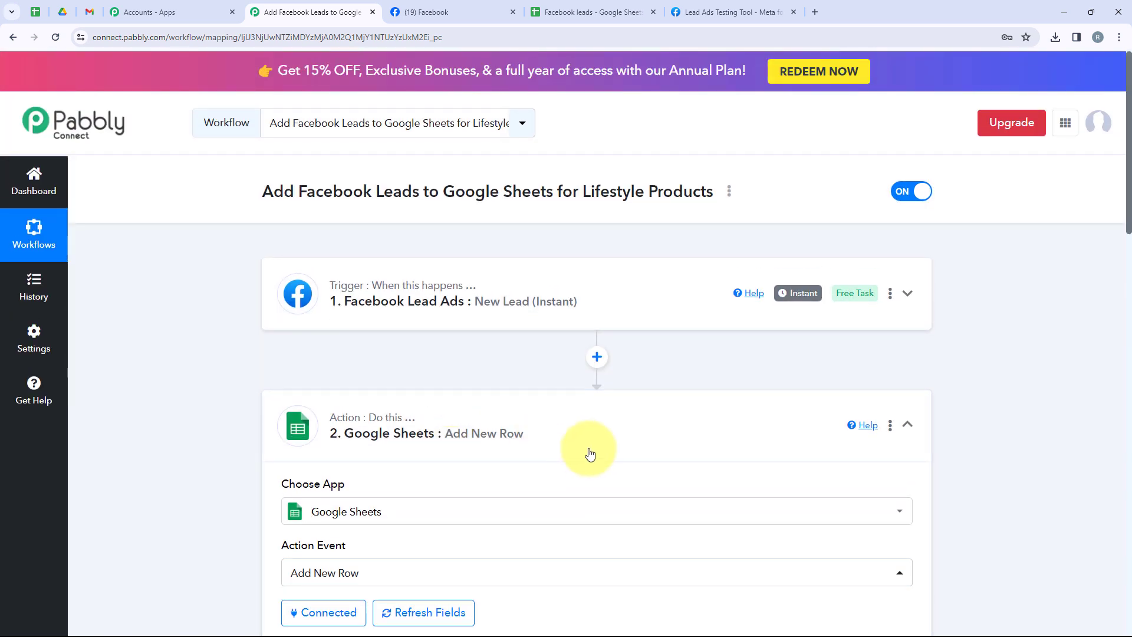
Collapse the Google Sheets action and review the Facebook Lead Ads trigger's connection, page, lead form and captured response.
click(589, 452)
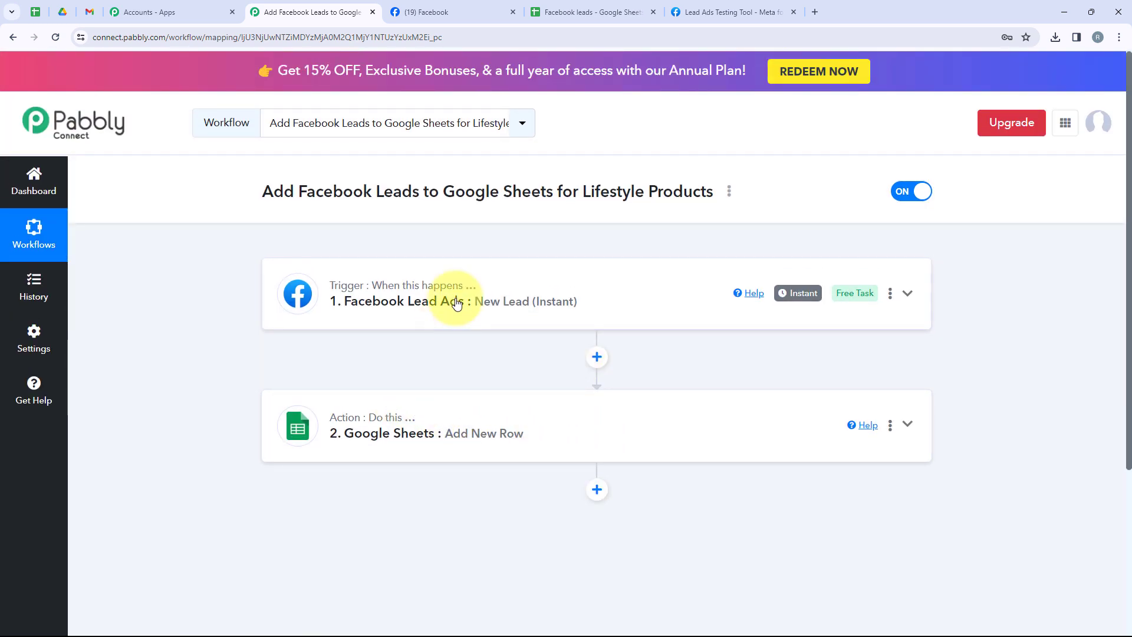
click(445, 299)
scroll(307, 371, down, 1)
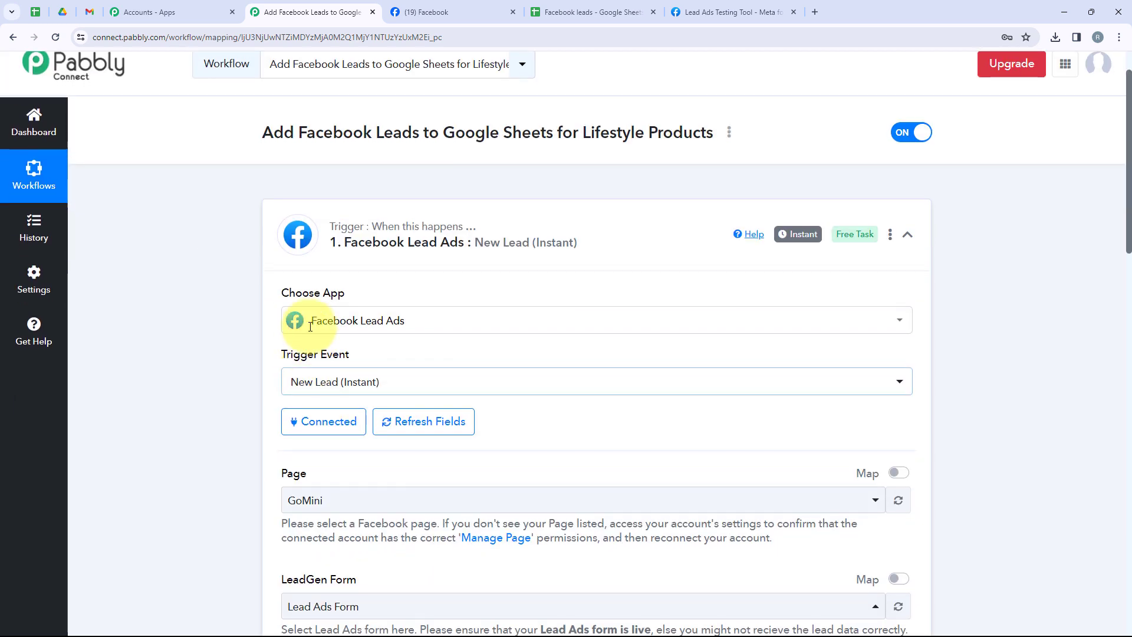
scroll(443, 391, down, 2)
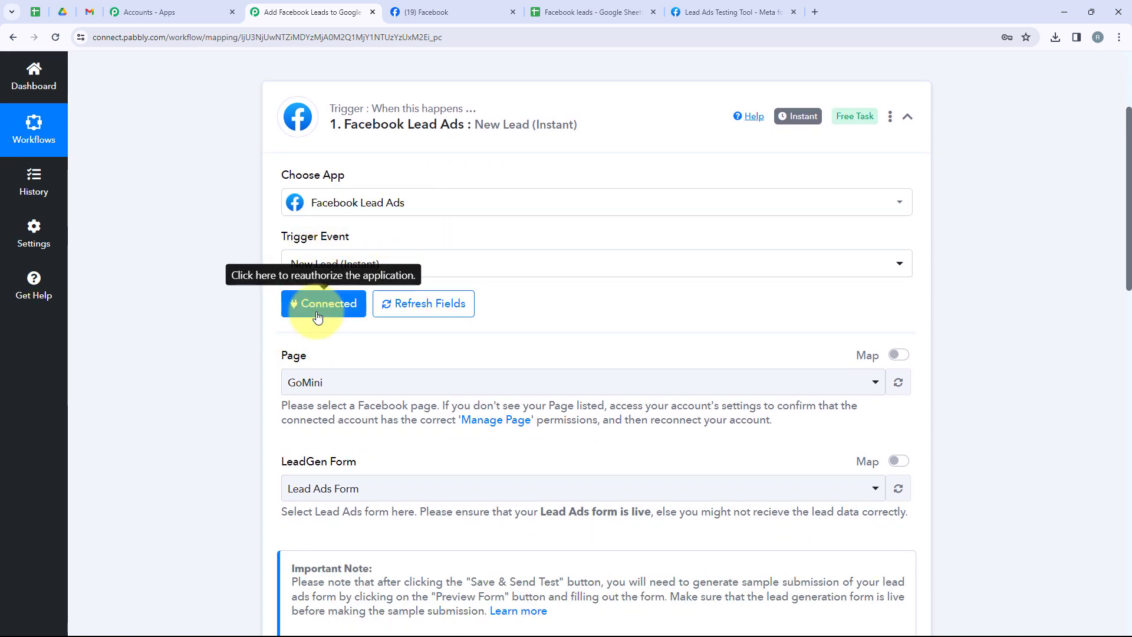
scroll(163, 354, down, 1)
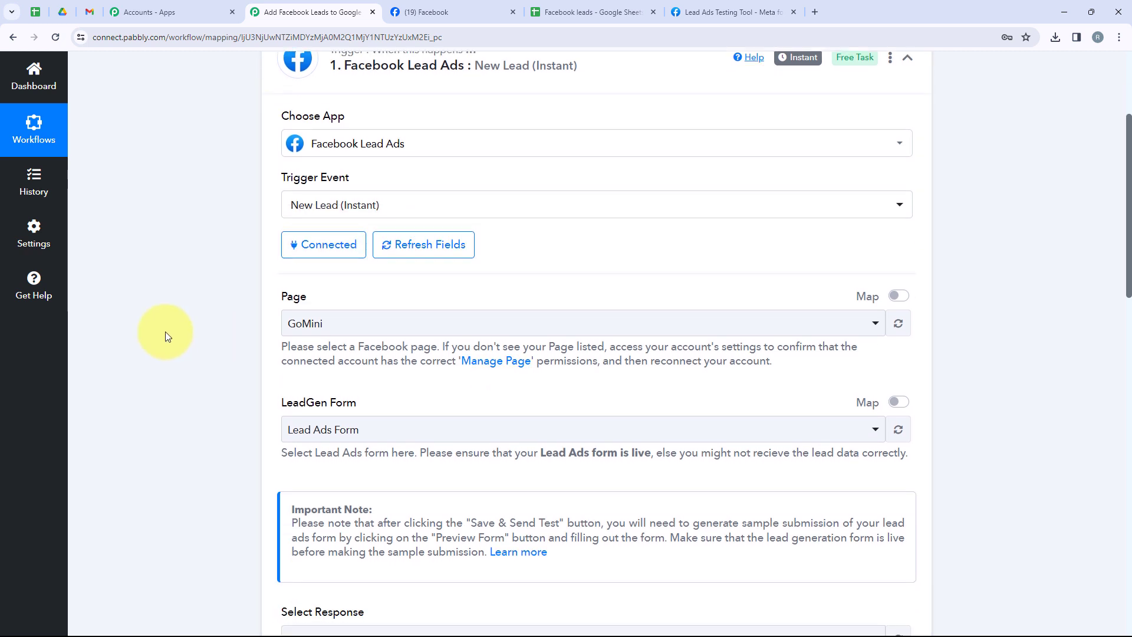
scroll(505, 405, down, 5)
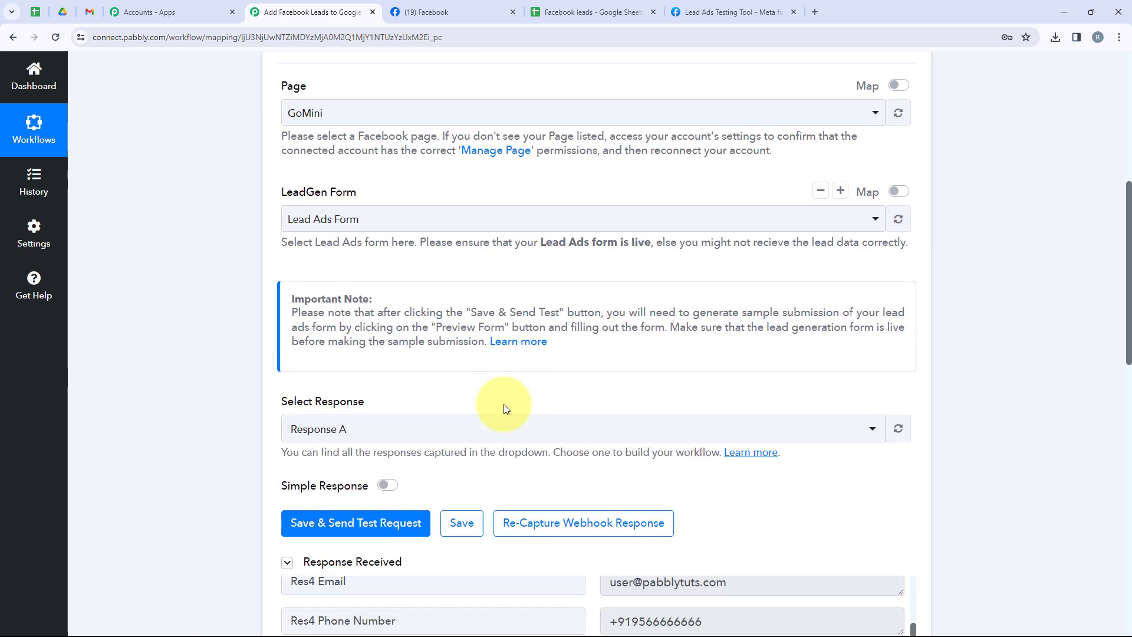
click(308, 440)
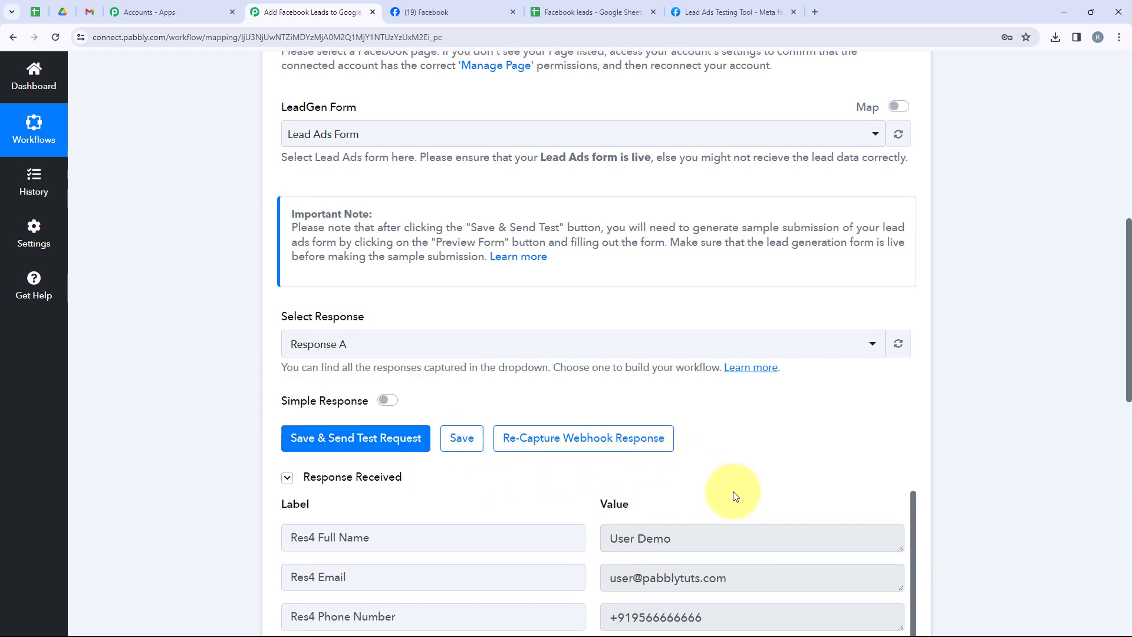
scroll(740, 509, down, 2)
scroll(738, 505, down, 2)
scroll(738, 505, up, 5)
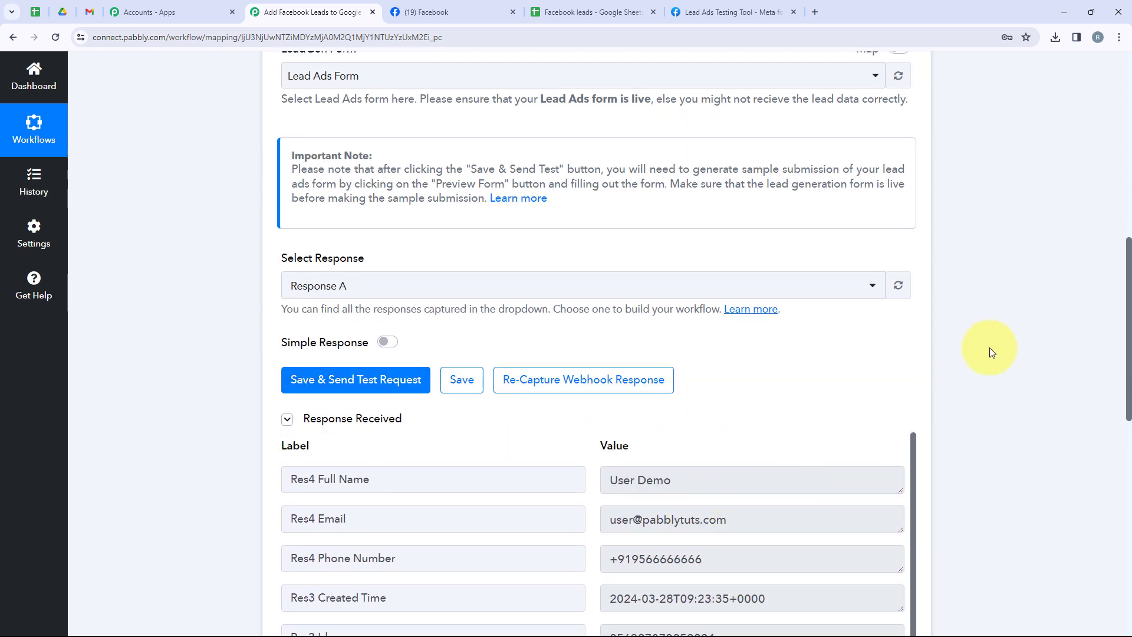
scroll(990, 354, down, 1)
scroll(989, 356, down, 8)
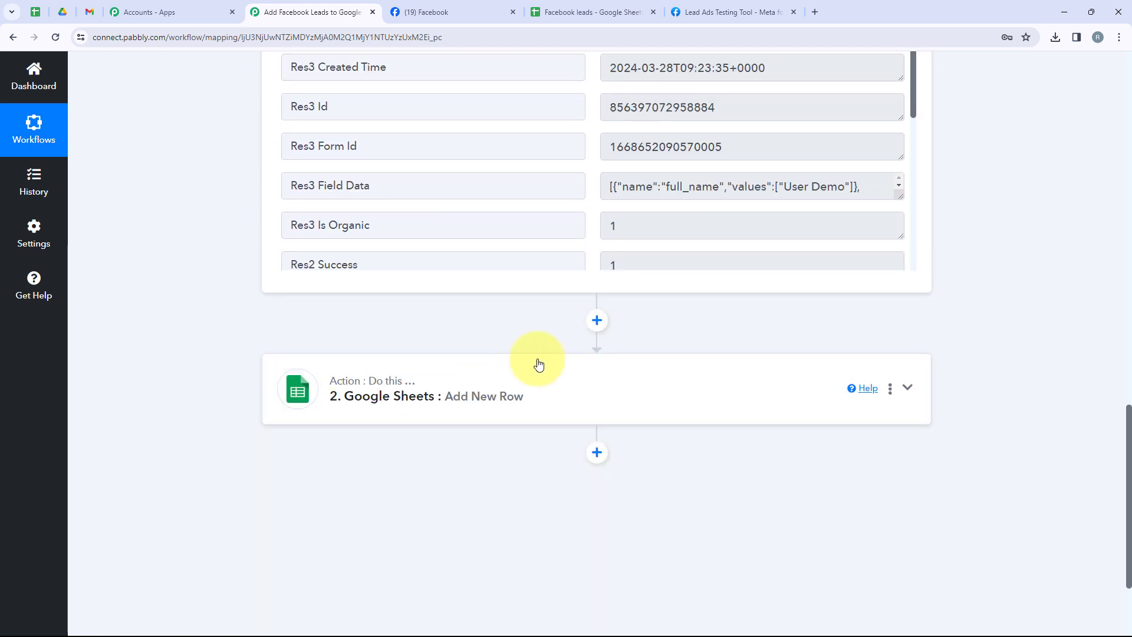
Review the Google Sheets action's spreadsheet, sheet and mapped Name, Email and Phone No. fields, and collapse the action.
click(510, 394)
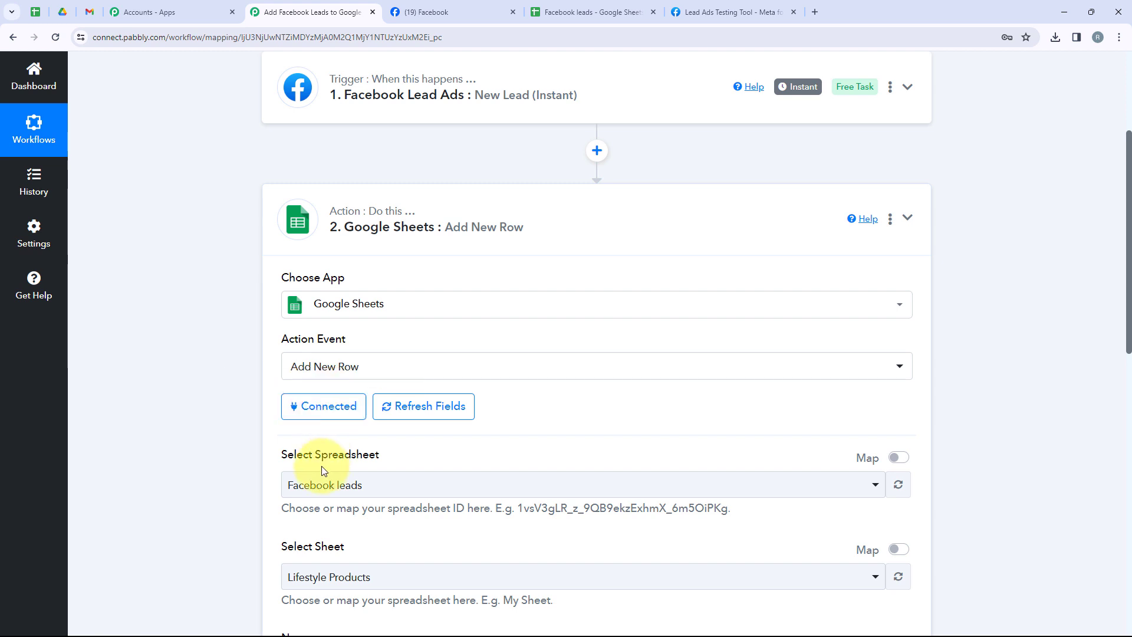
scroll(324, 468, down, 2)
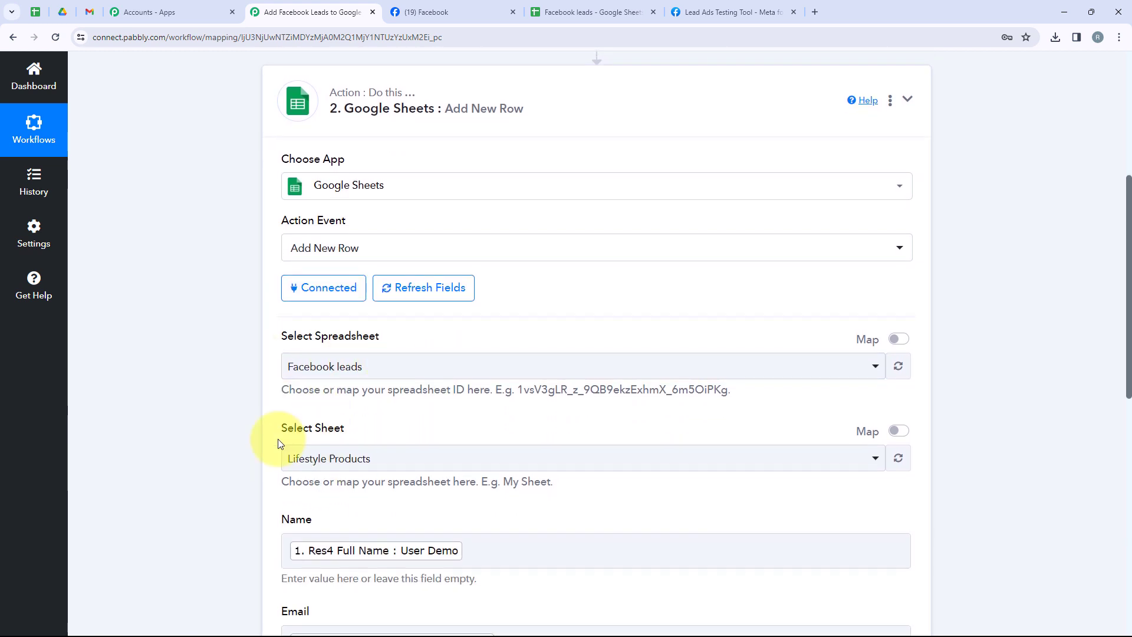
scroll(277, 439, down, 4)
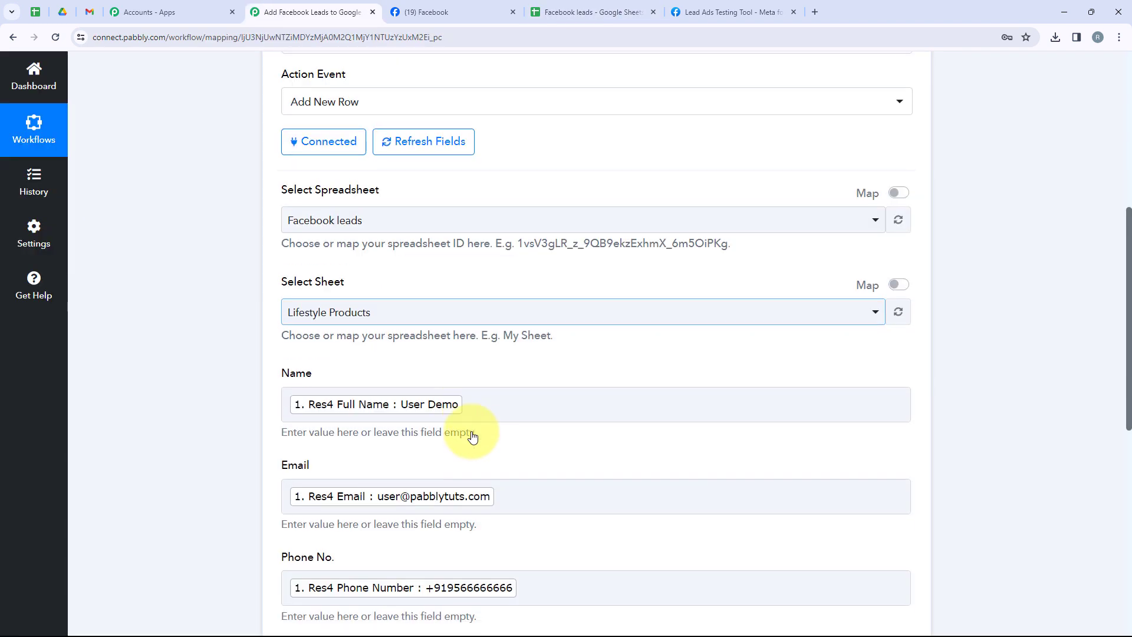
scroll(487, 459, up, 2)
scroll(487, 459, up, 5)
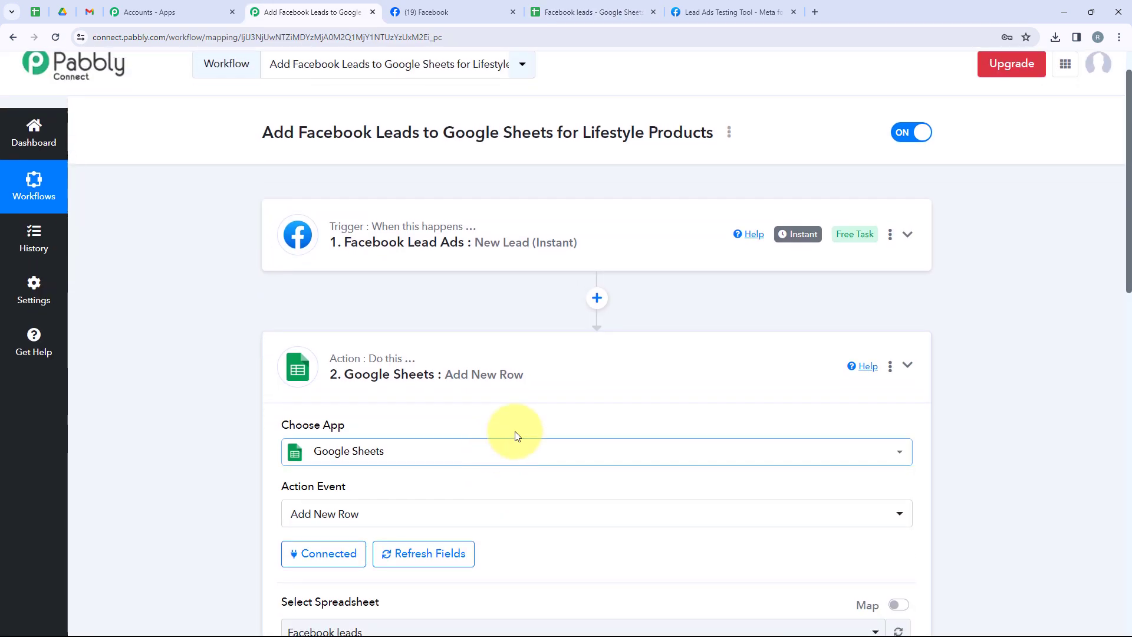
click(536, 391)
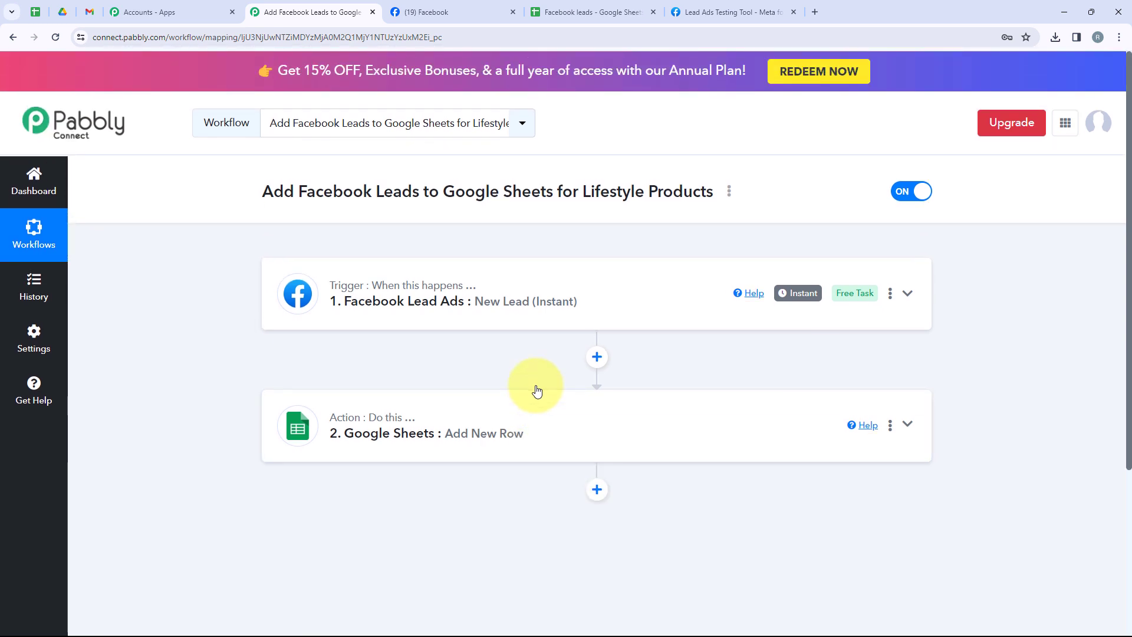